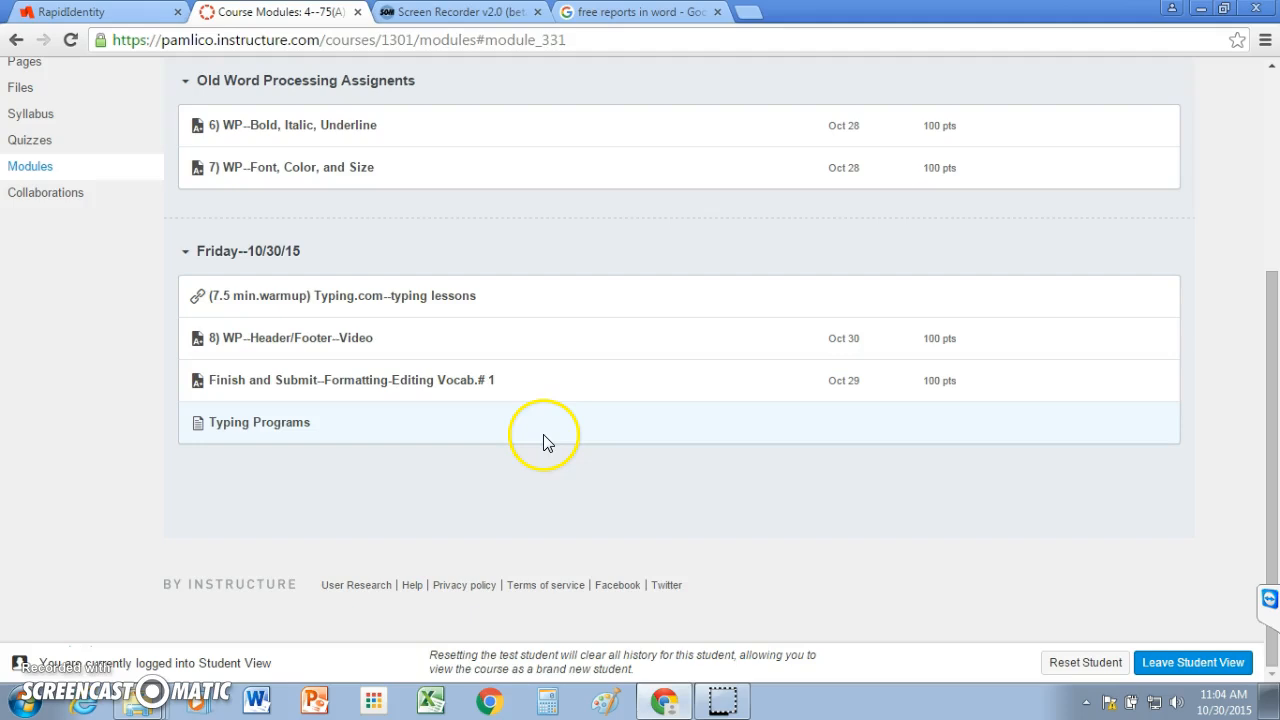
Download the file from the "8) WP--Header/Footer--Video" assignment and save it as Head-Footer in the personal folder on the faculty network drive
left_click(297, 339)
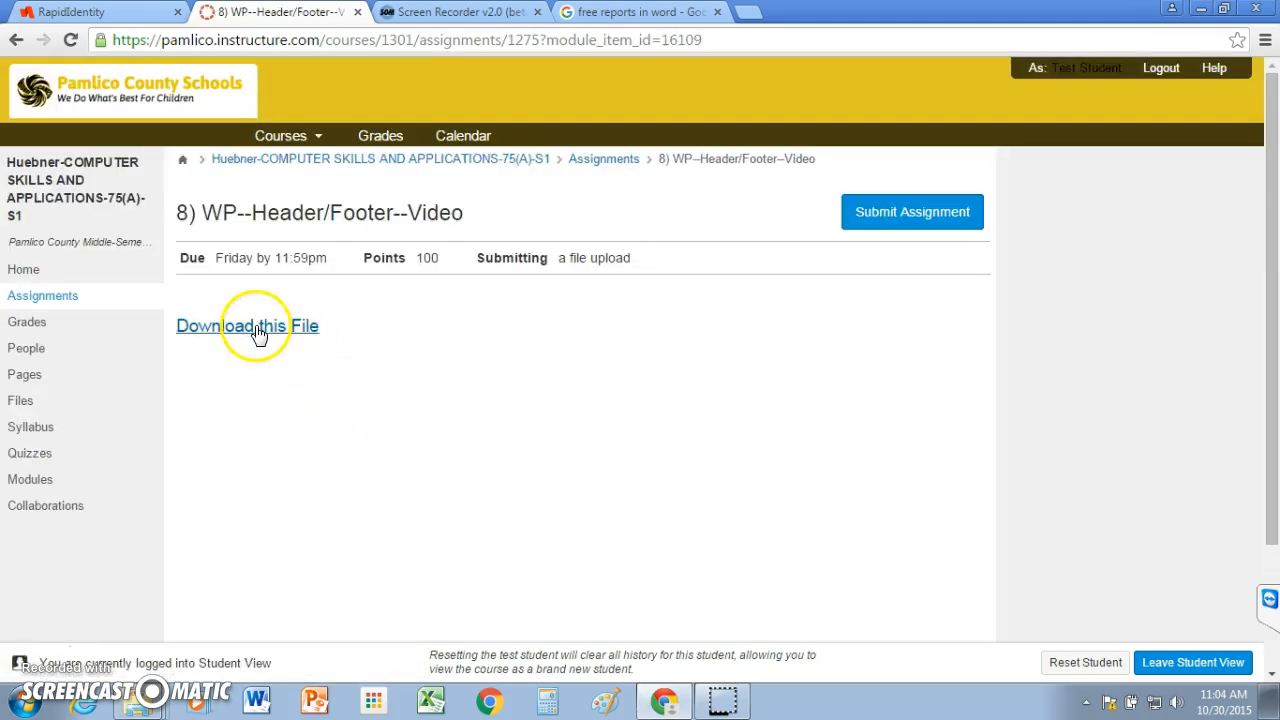
left_click(245, 333)
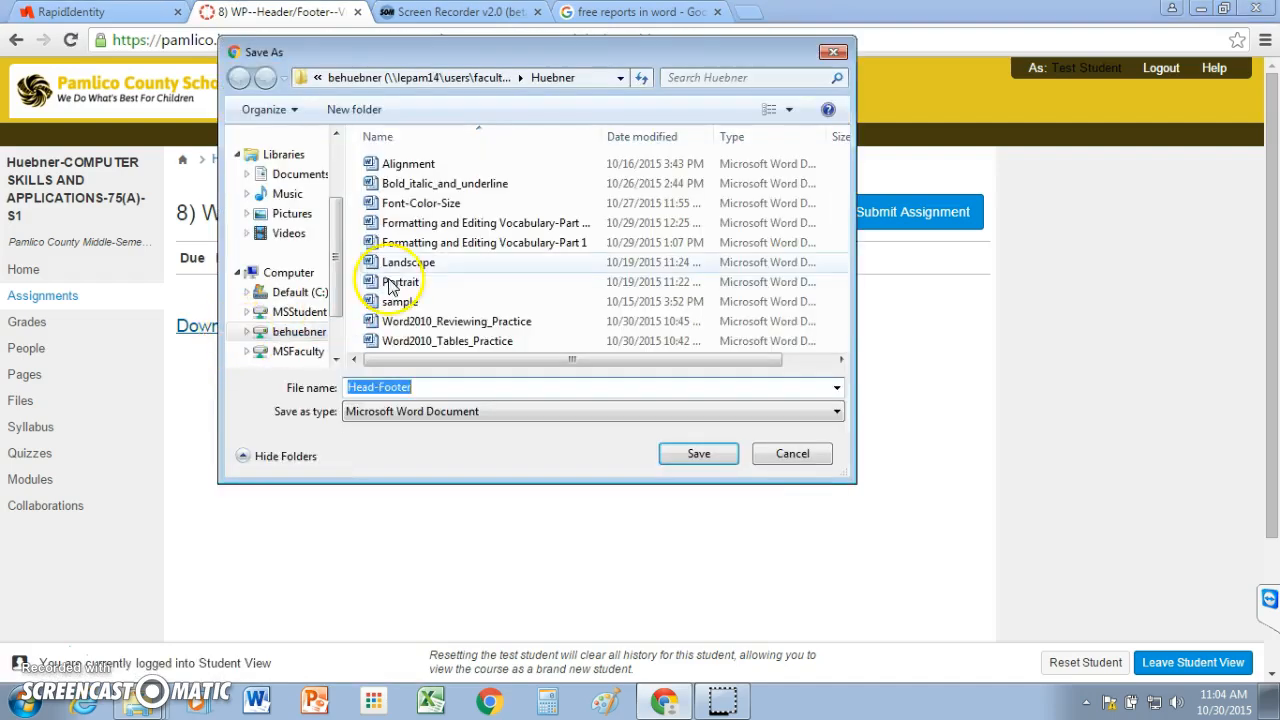
left_click_drag(334, 236, 324, 264)
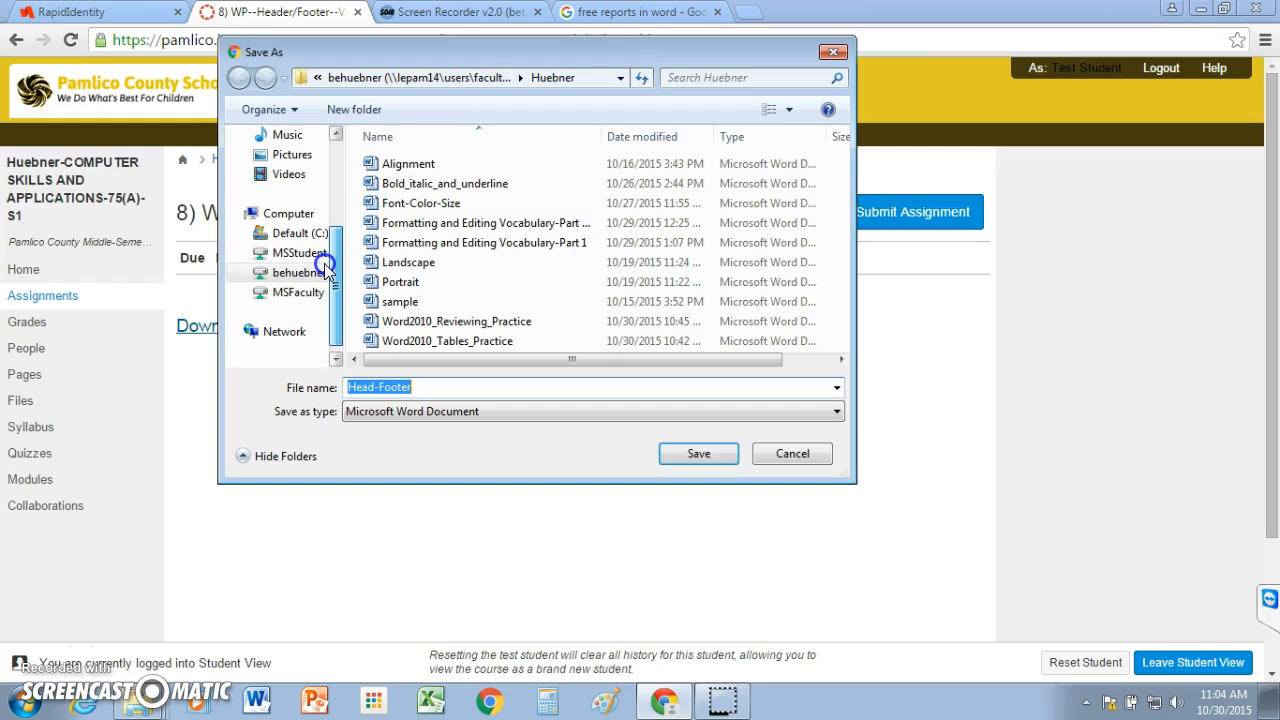
left_click(296, 274)
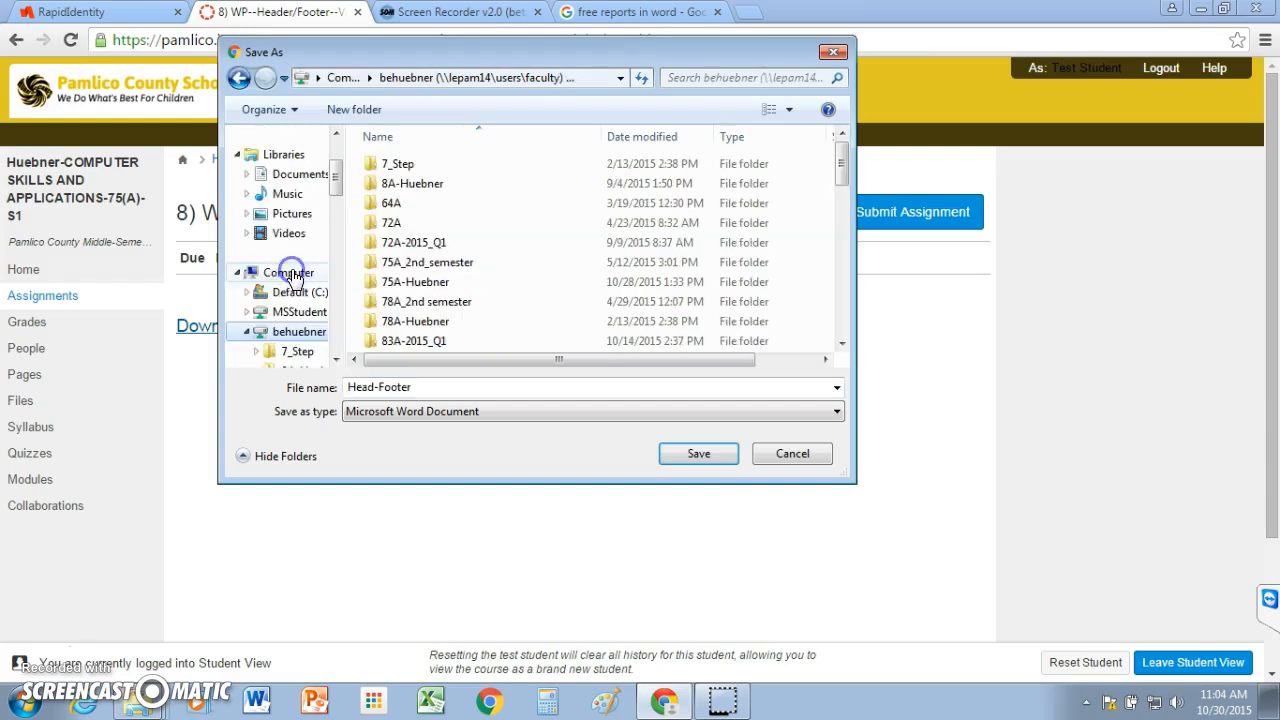
left_click_drag(840, 178, 830, 285)
double_click(422, 237)
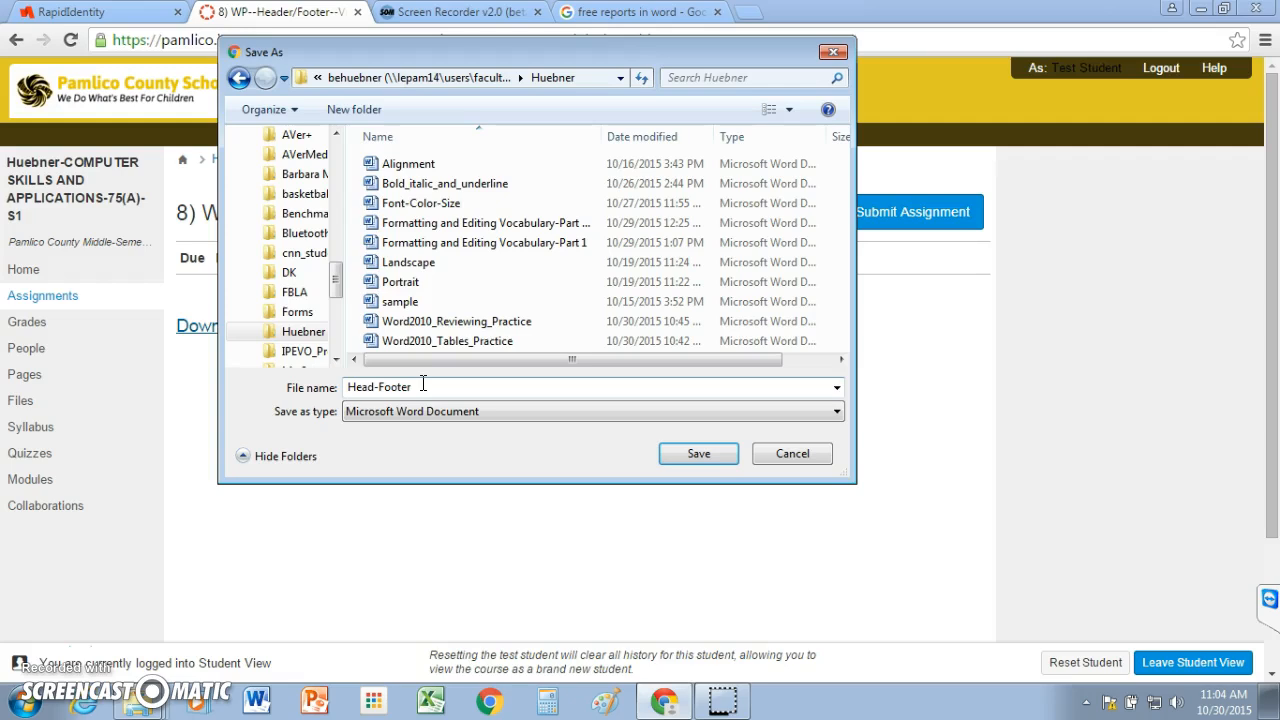
left_click(698, 456)
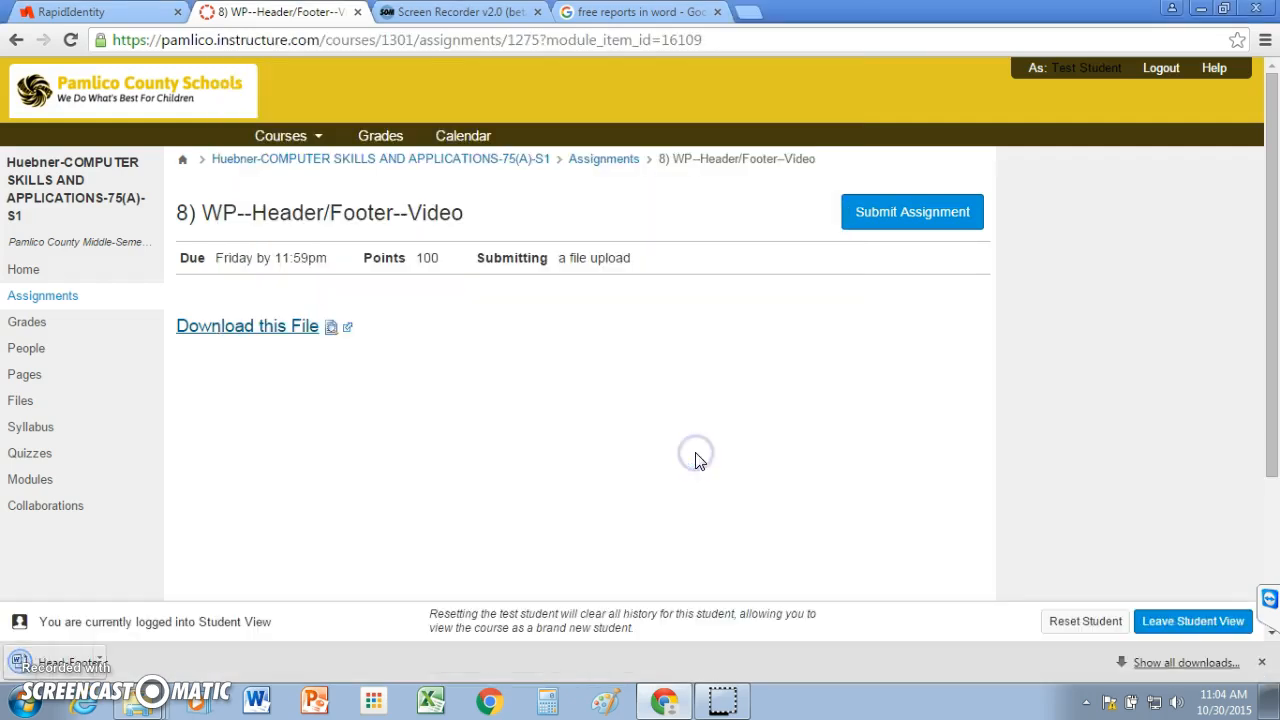
Open the downloaded Head-Footer document in Word and enable editing
left_click(682, 462)
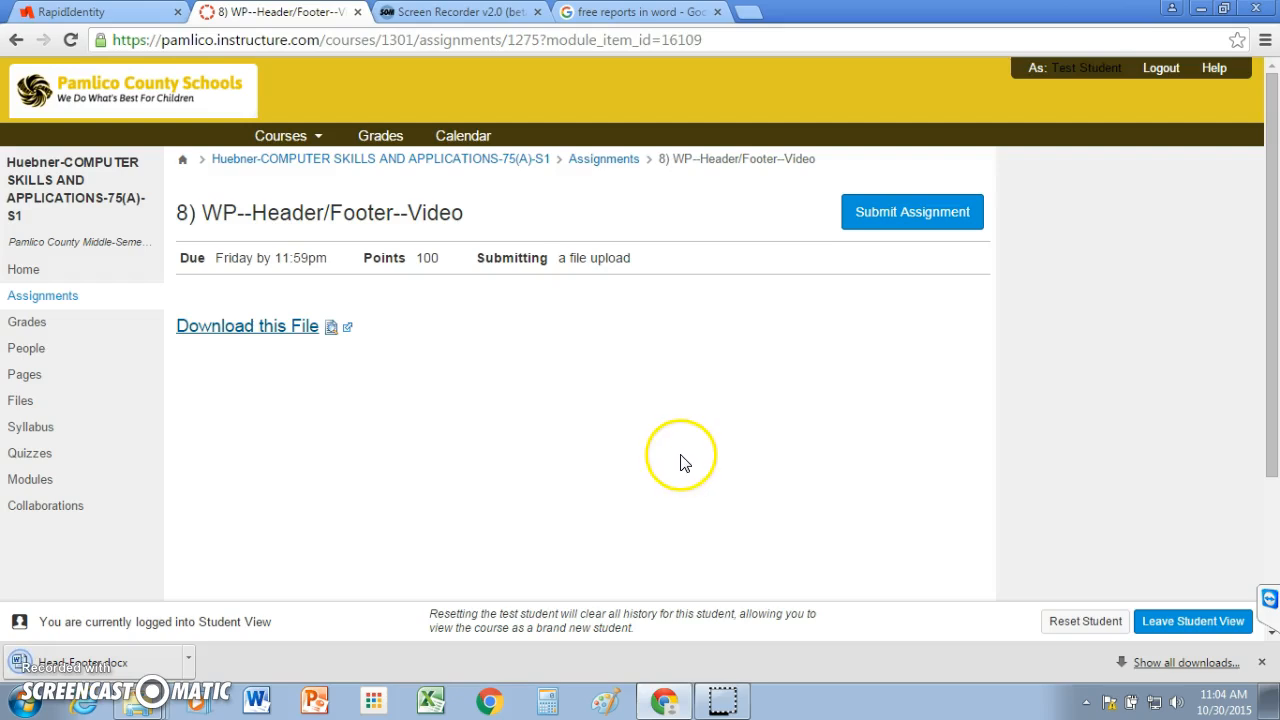
left_click(137, 658)
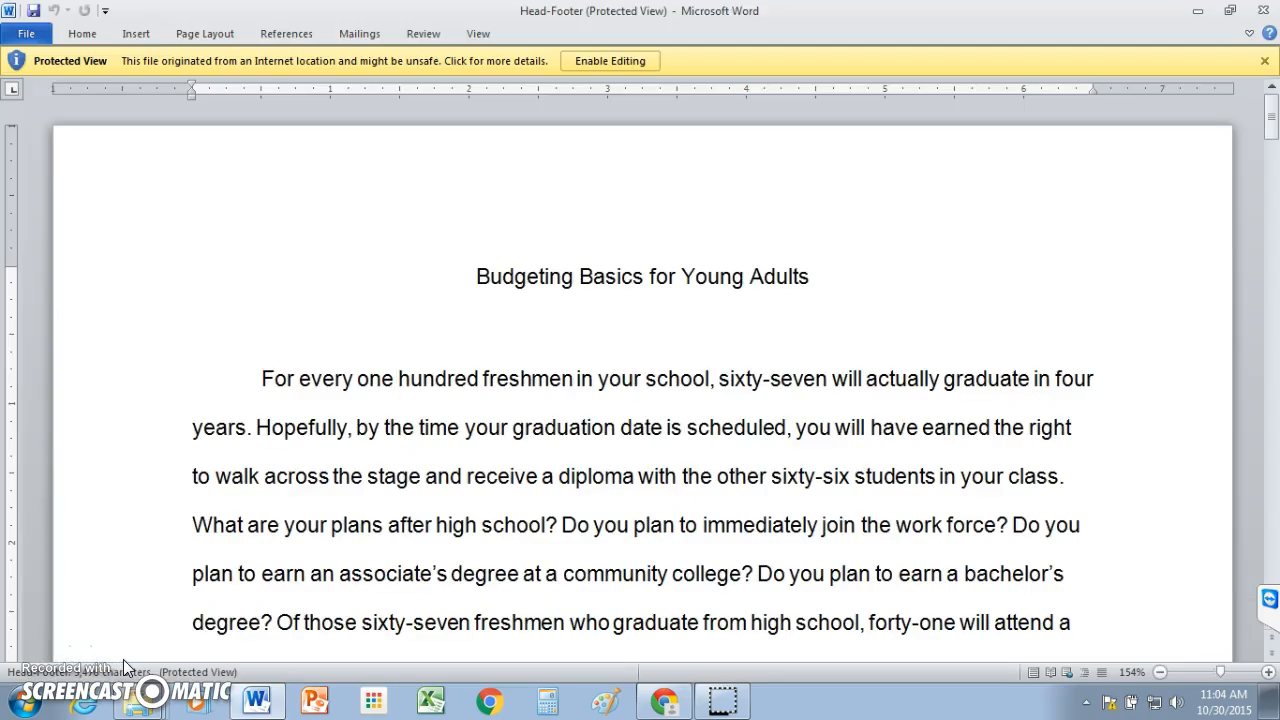
left_click(596, 63)
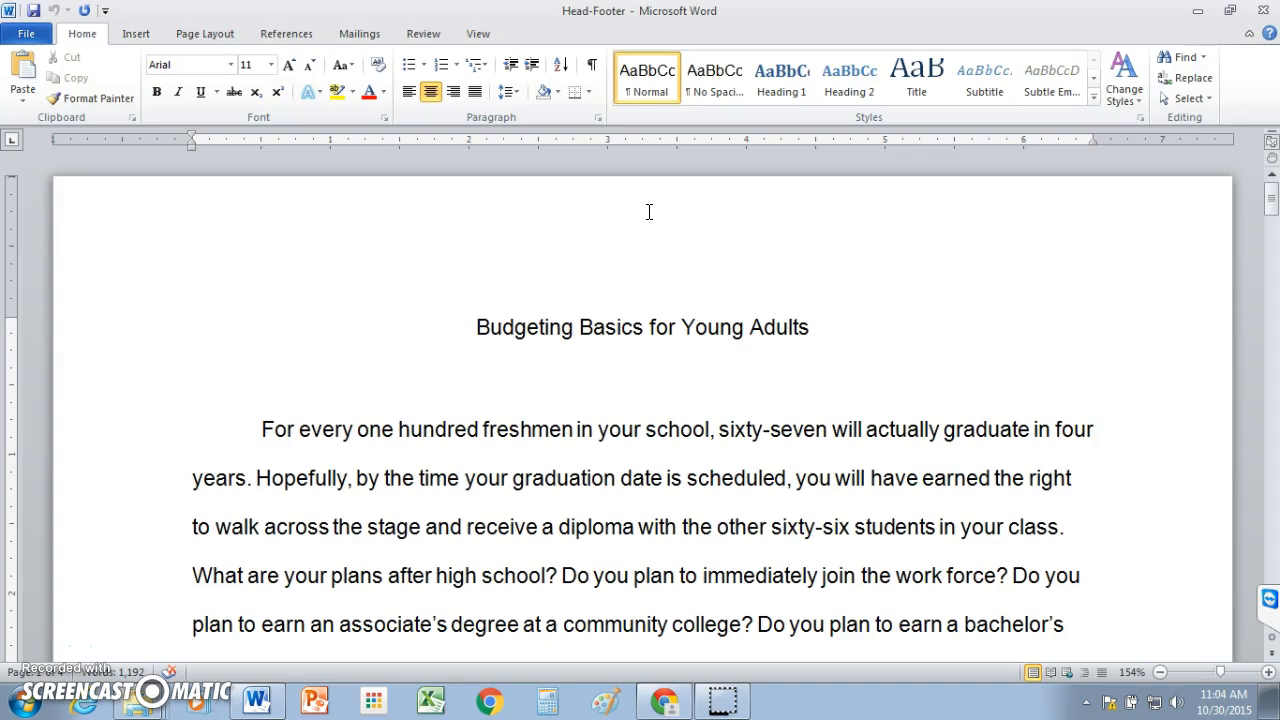
Look through the report's pages and examine the empty header and footer areas
left_click(737, 194)
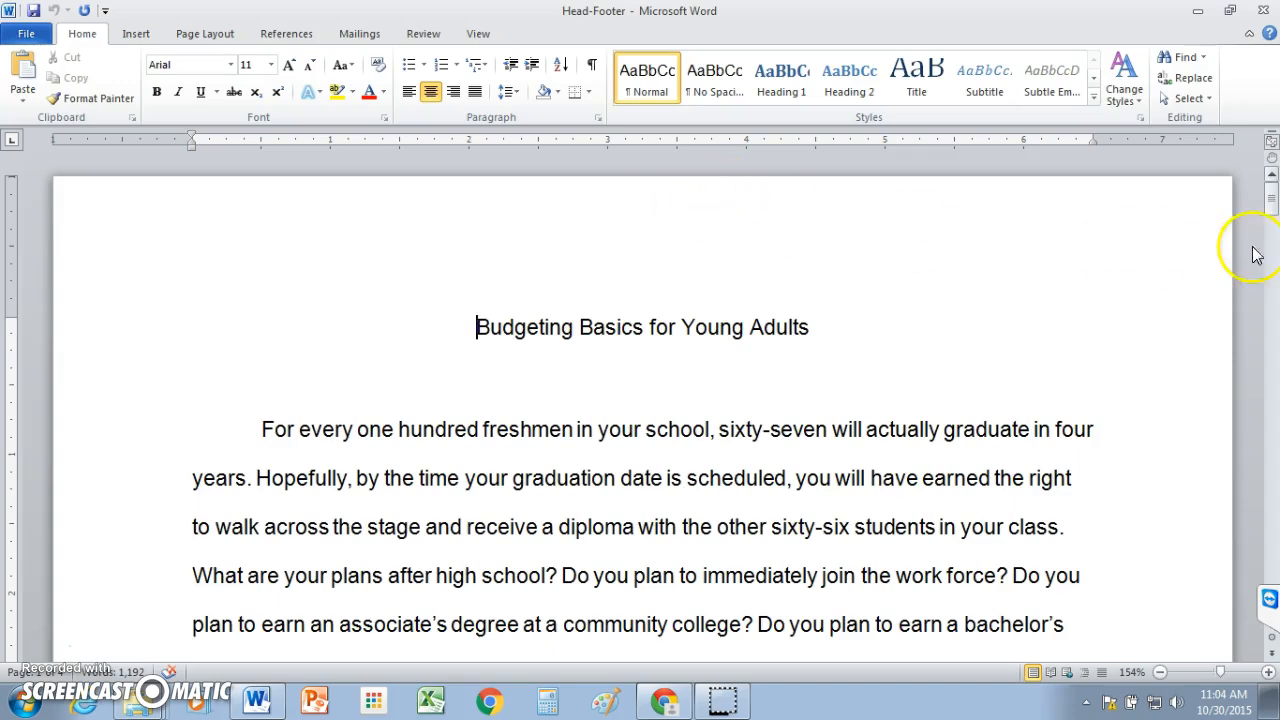
left_click(1271, 203)
mouse_move(1271, 203)
left_mouse_down()
mouse_move(1270, 594)
mouse_move(1271, 180)
left_mouse_up()
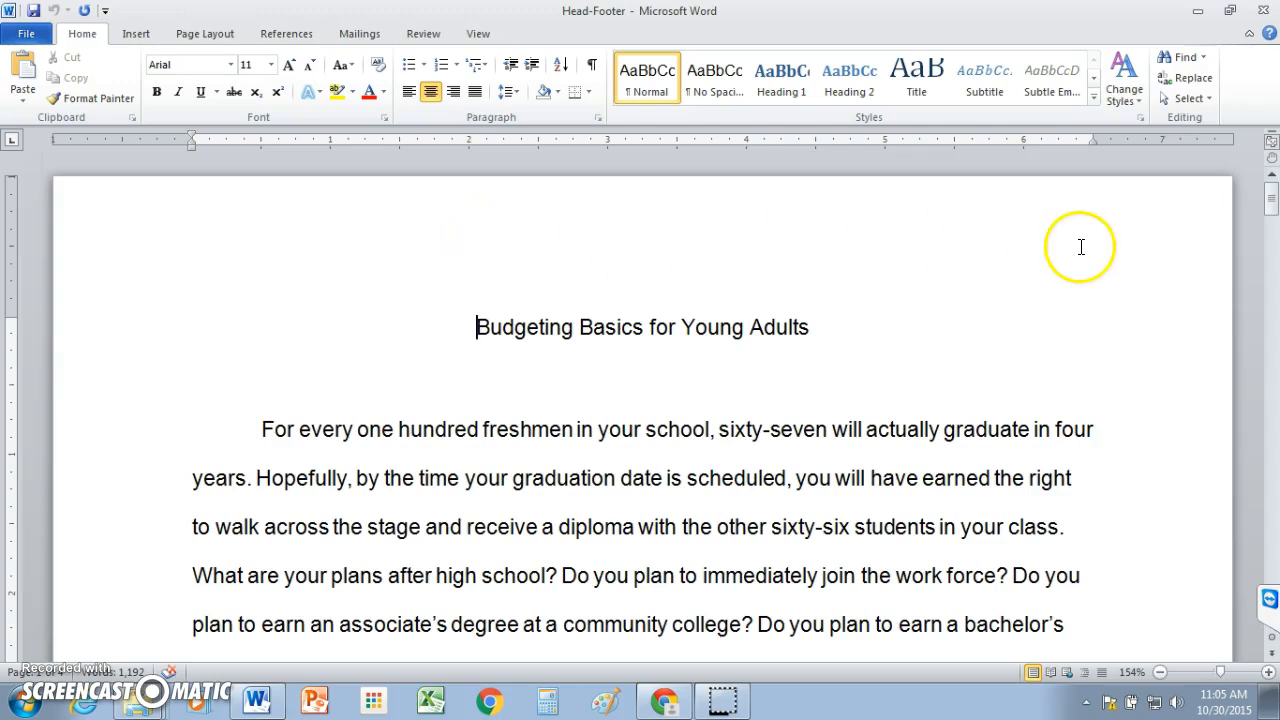
left_click(1271, 204)
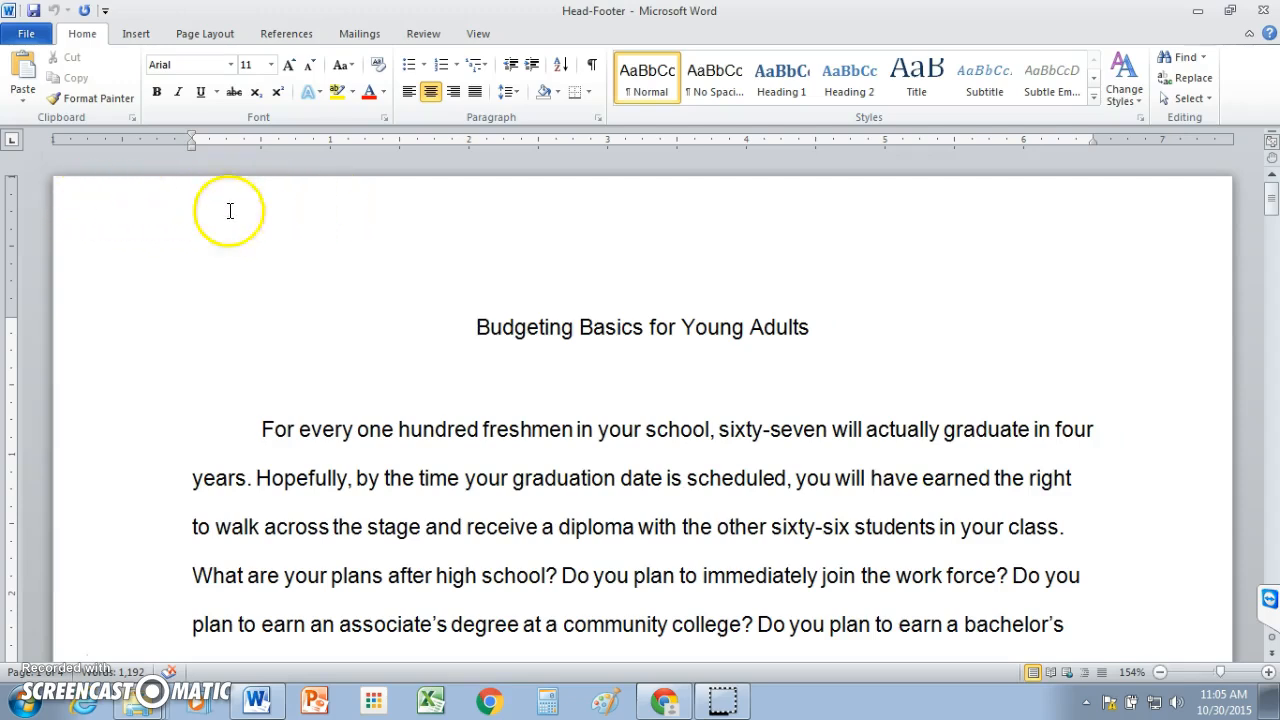
mouse_move(1273, 200)
left_mouse_down()
mouse_move(1273, 293)
mouse_move(1270, 190)
left_mouse_up()
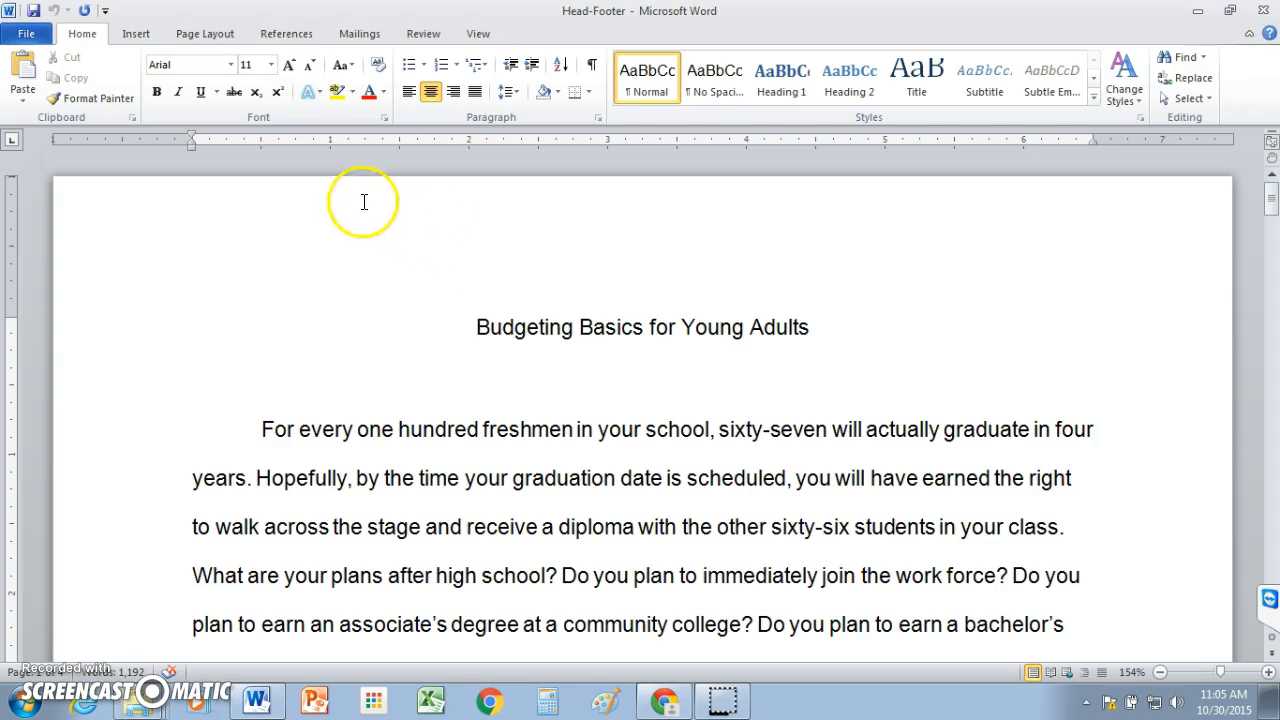
mouse_move(1268, 200)
left_mouse_down()
mouse_move(1268, 216)
mouse_move(1268, 198)
left_mouse_up()
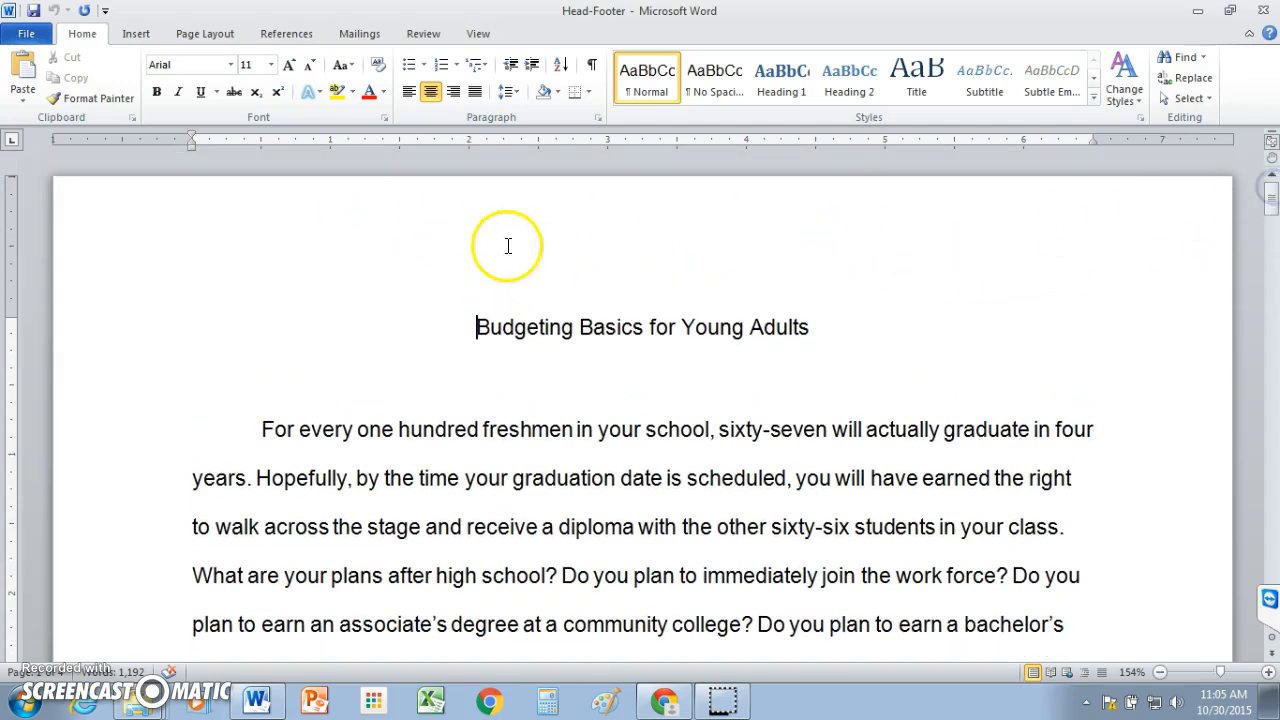
Insert a Blank header containing the writer's name and return to the document body
left_click(136, 36)
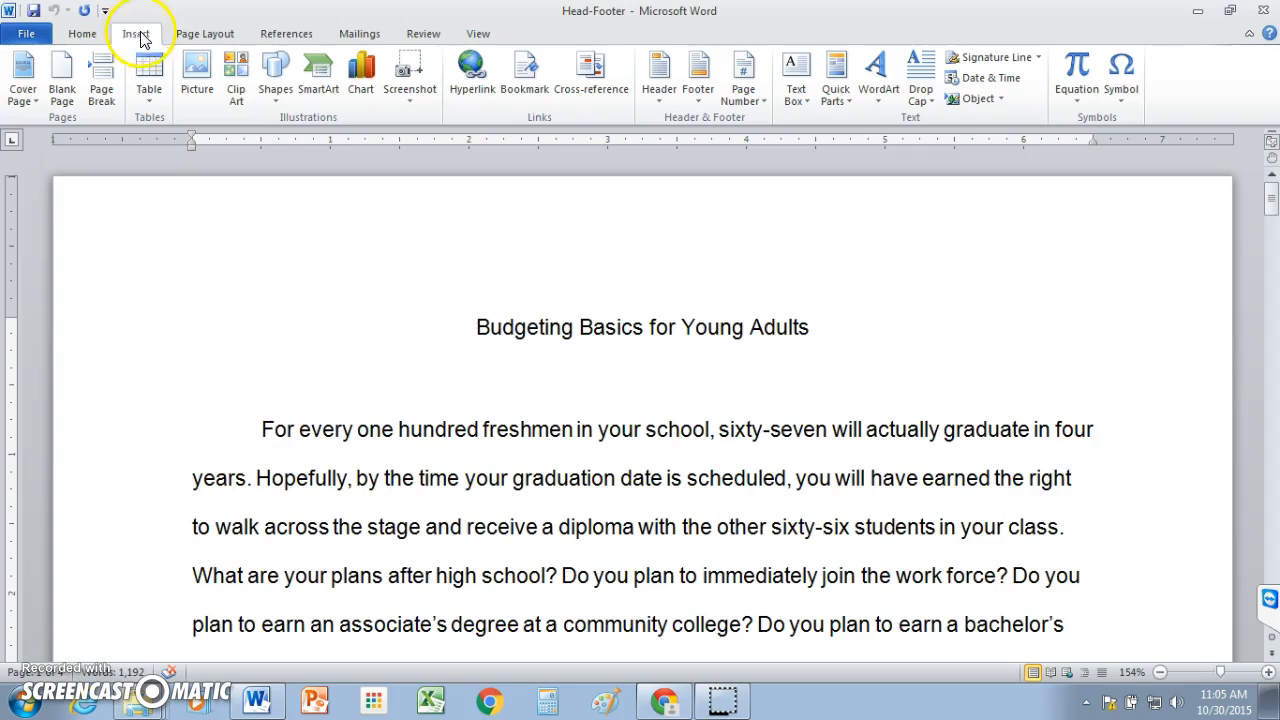
left_click(659, 101)
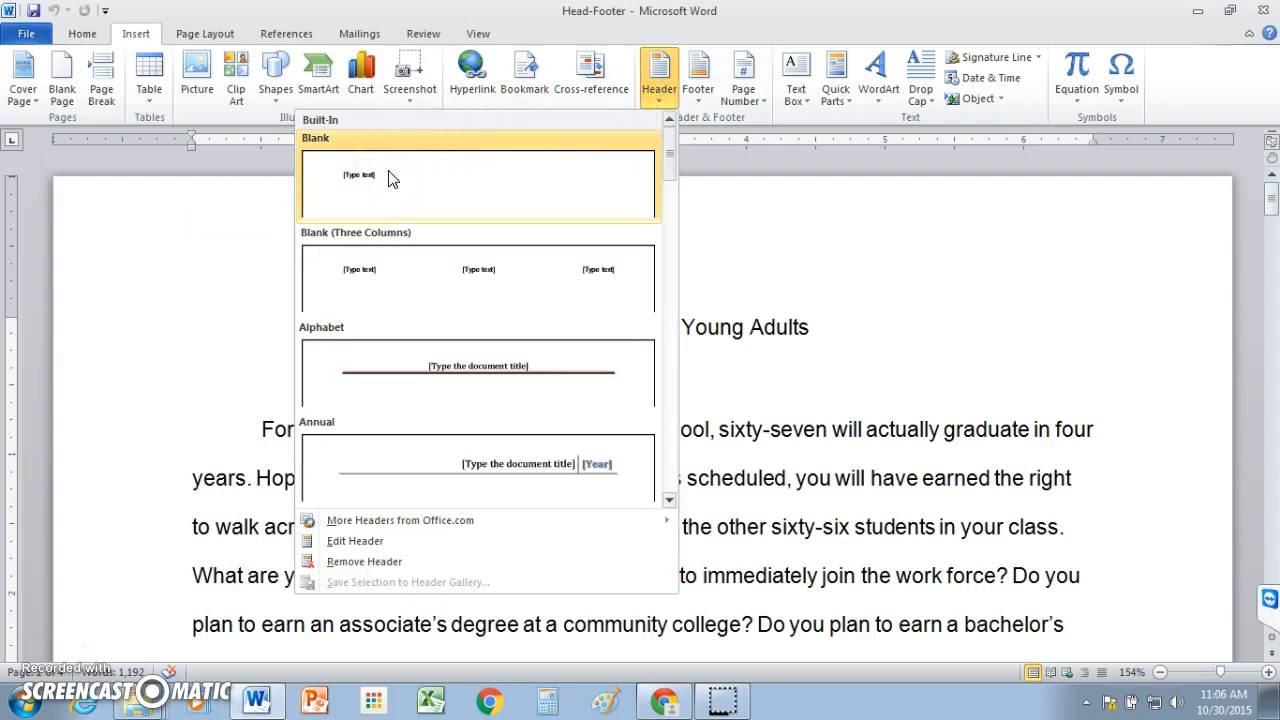
left_click(390, 174)
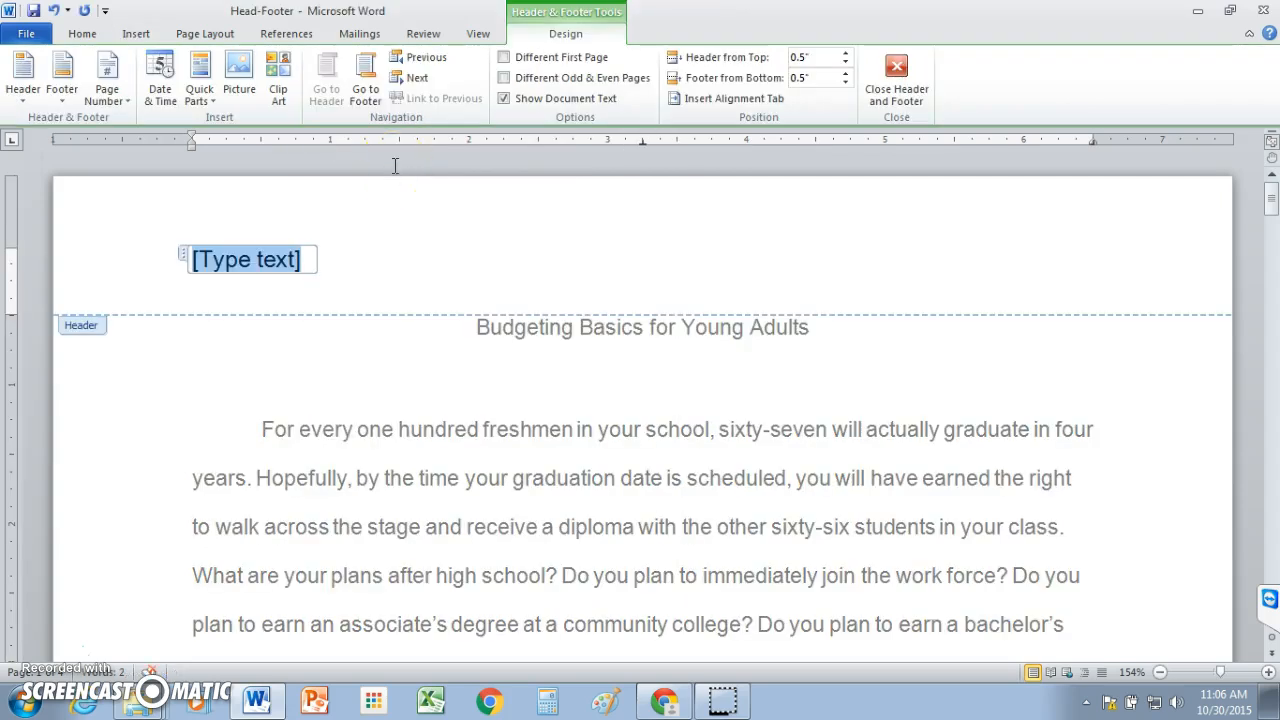
type("Mr. Huebner")
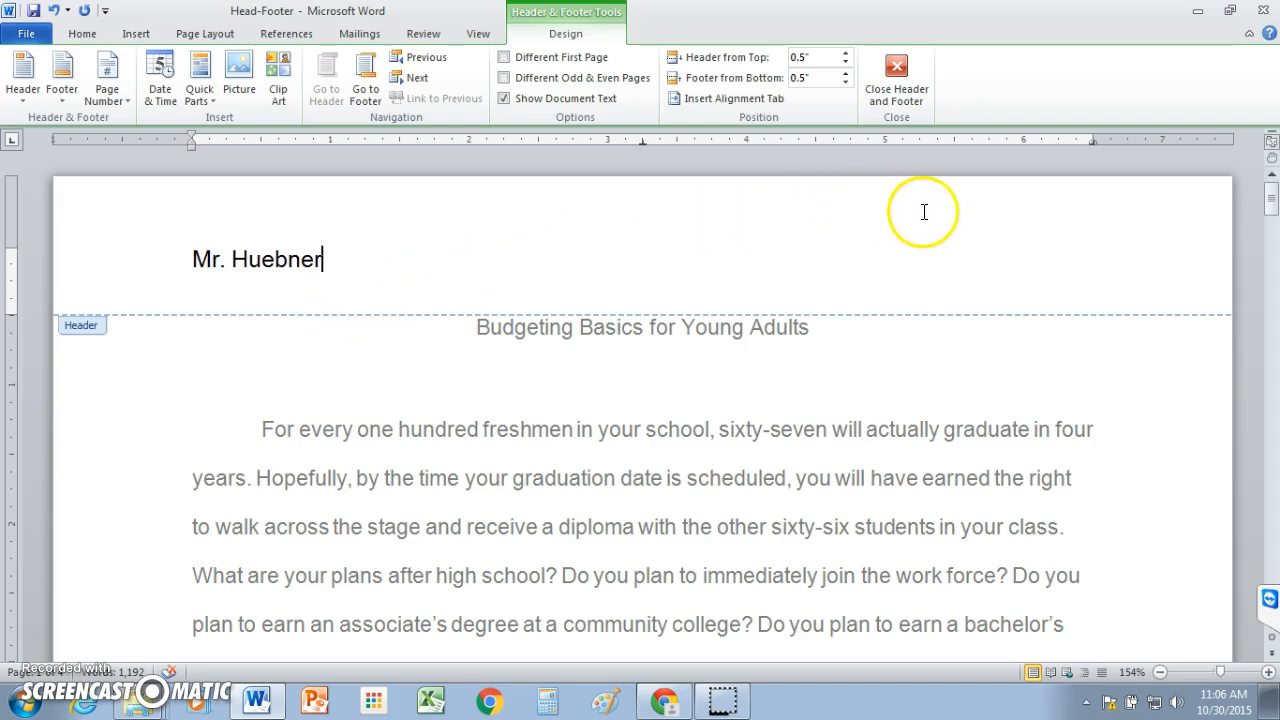
mouse_move(1271, 205)
left_mouse_down()
mouse_move(1274, 395)
mouse_move(1273, 192)
left_mouse_up()
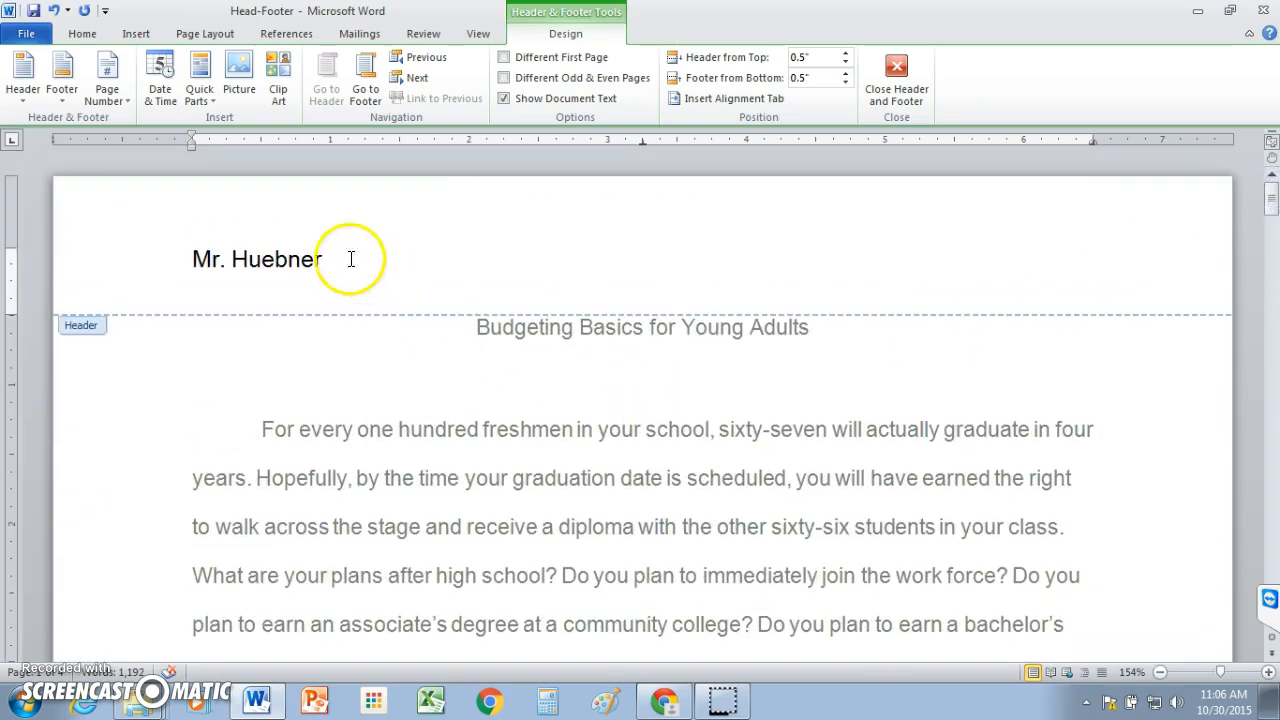
left_click(172, 362)
left_click(172, 362)
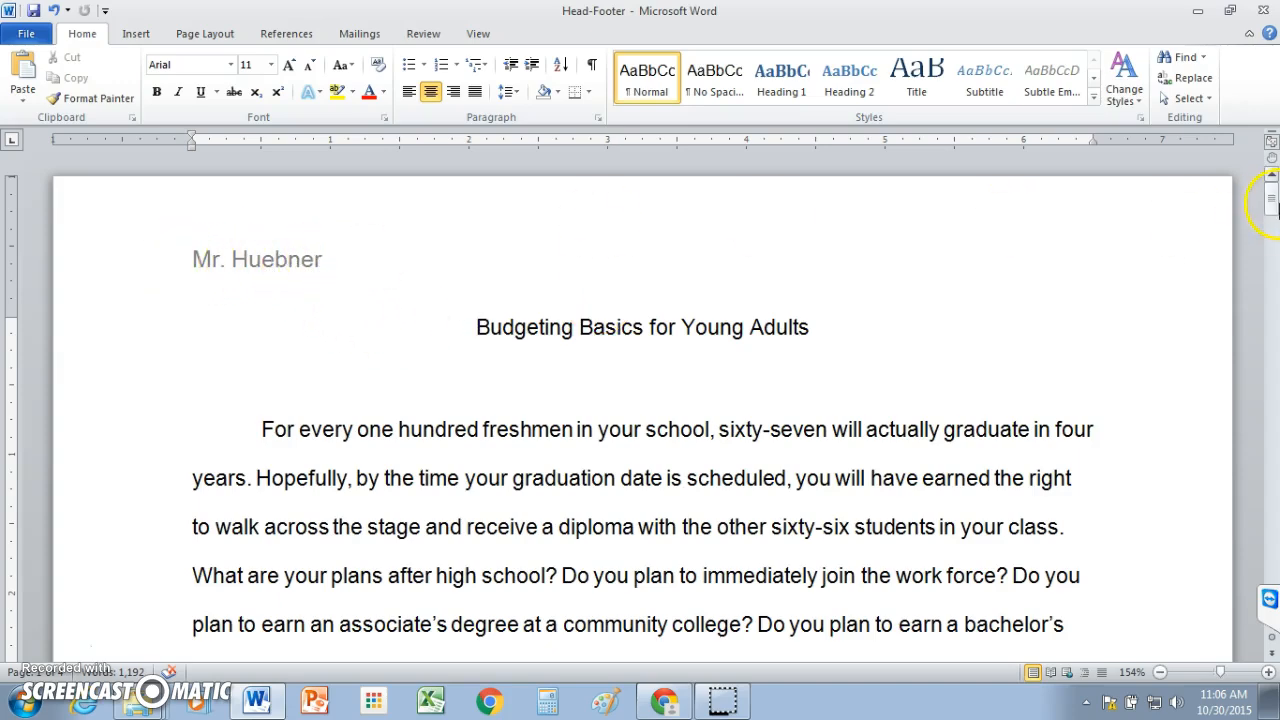
Add centred page numbers at the bottom of the page in the Plain Number 2 style and return to the body
mouse_move(1273, 203)
left_mouse_down()
mouse_move(1273, 560)
mouse_move(1273, 185)
left_mouse_up()
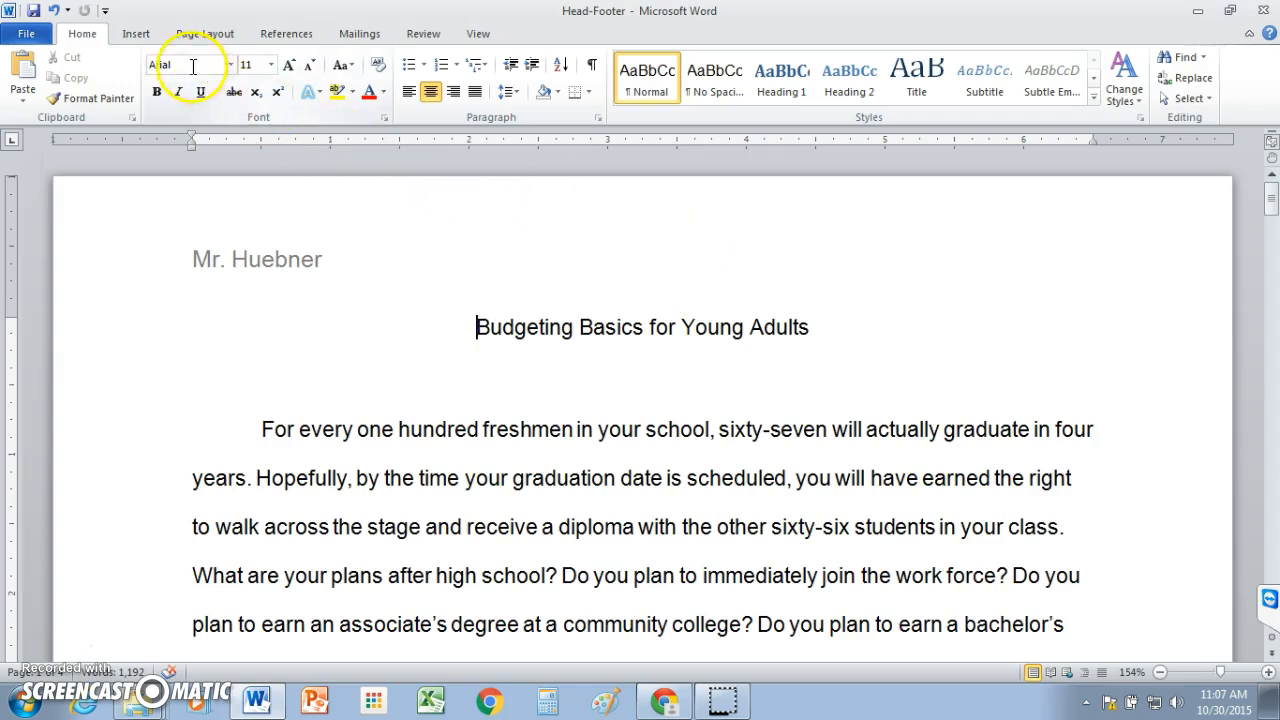
left_click(136, 34)
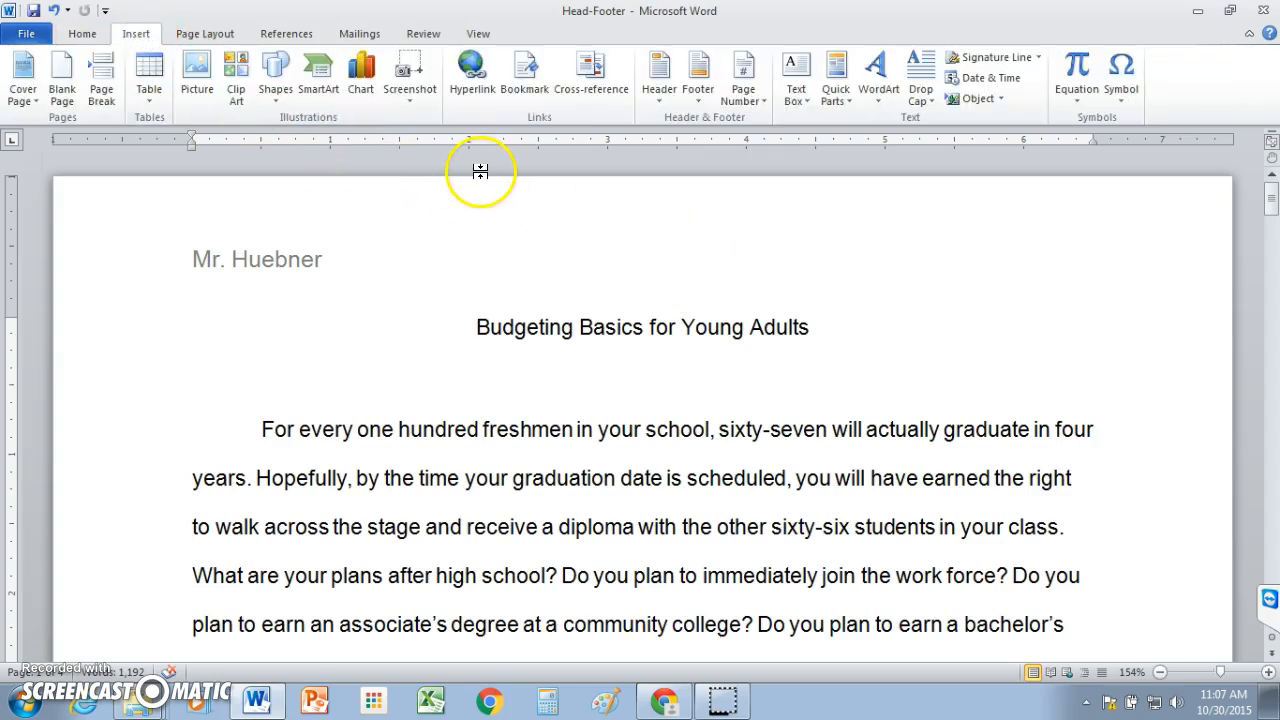
left_click(766, 105)
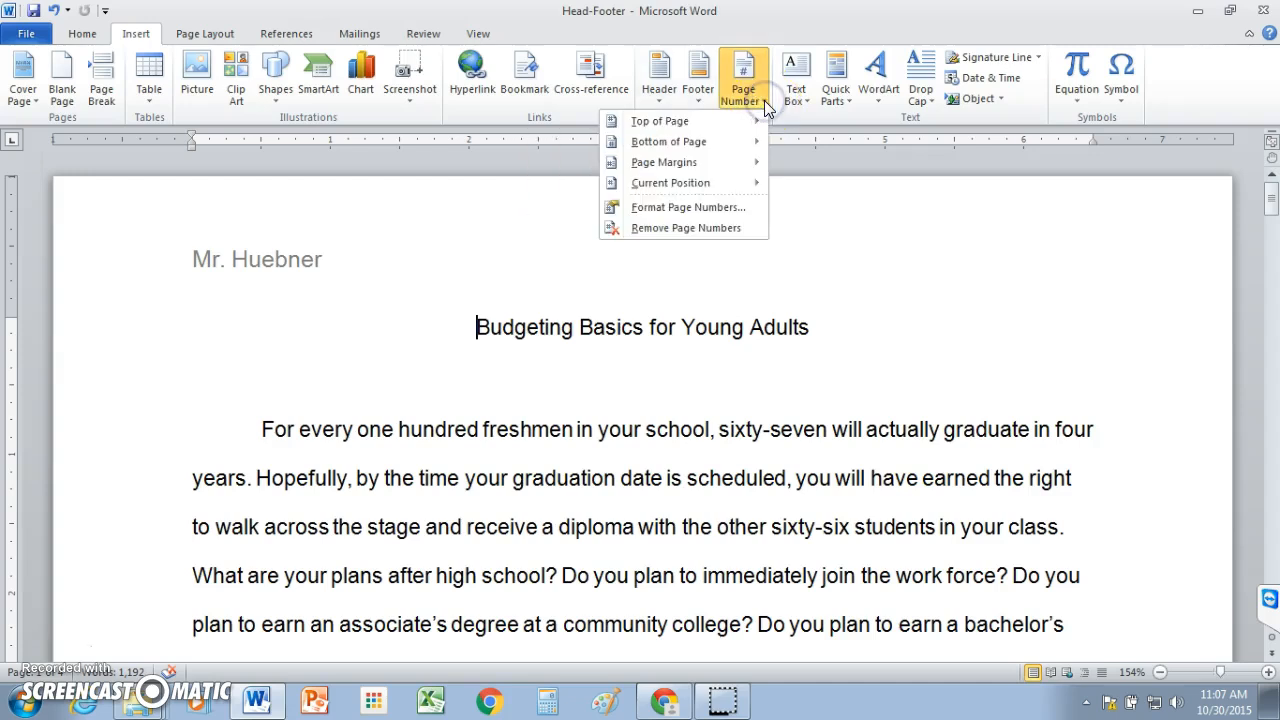
mouse_move(724, 144)
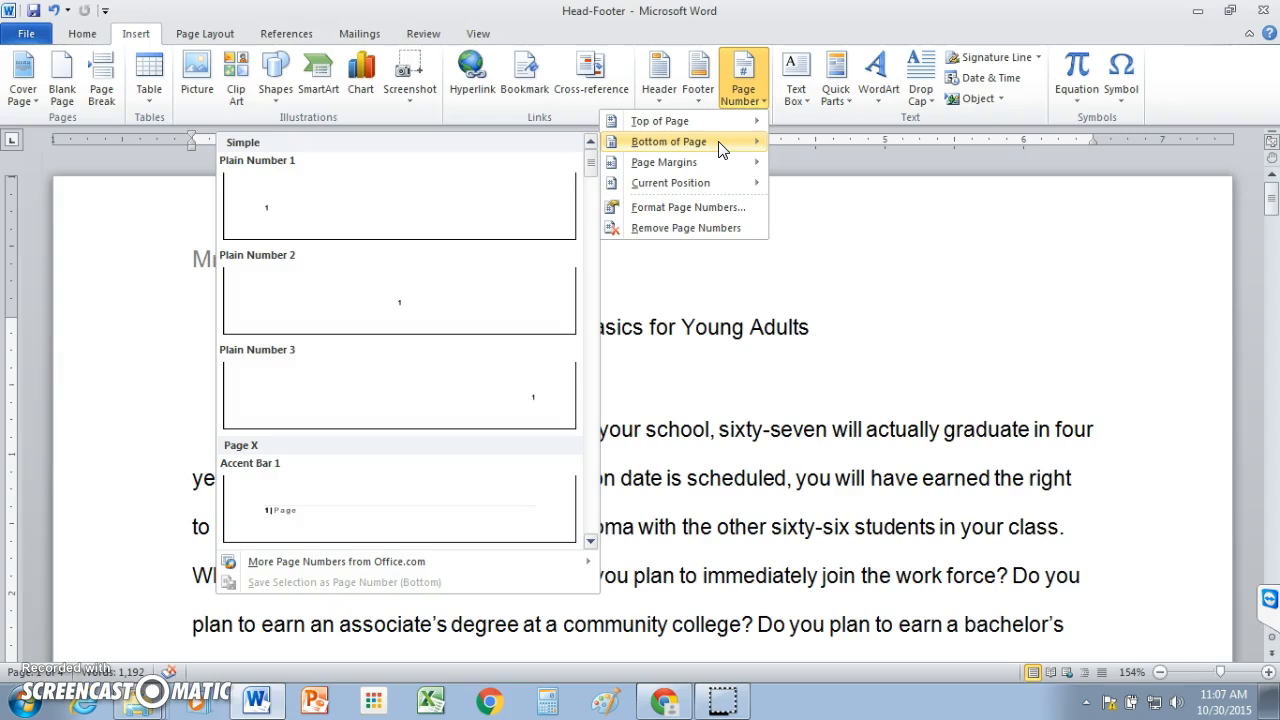
left_click(418, 289)
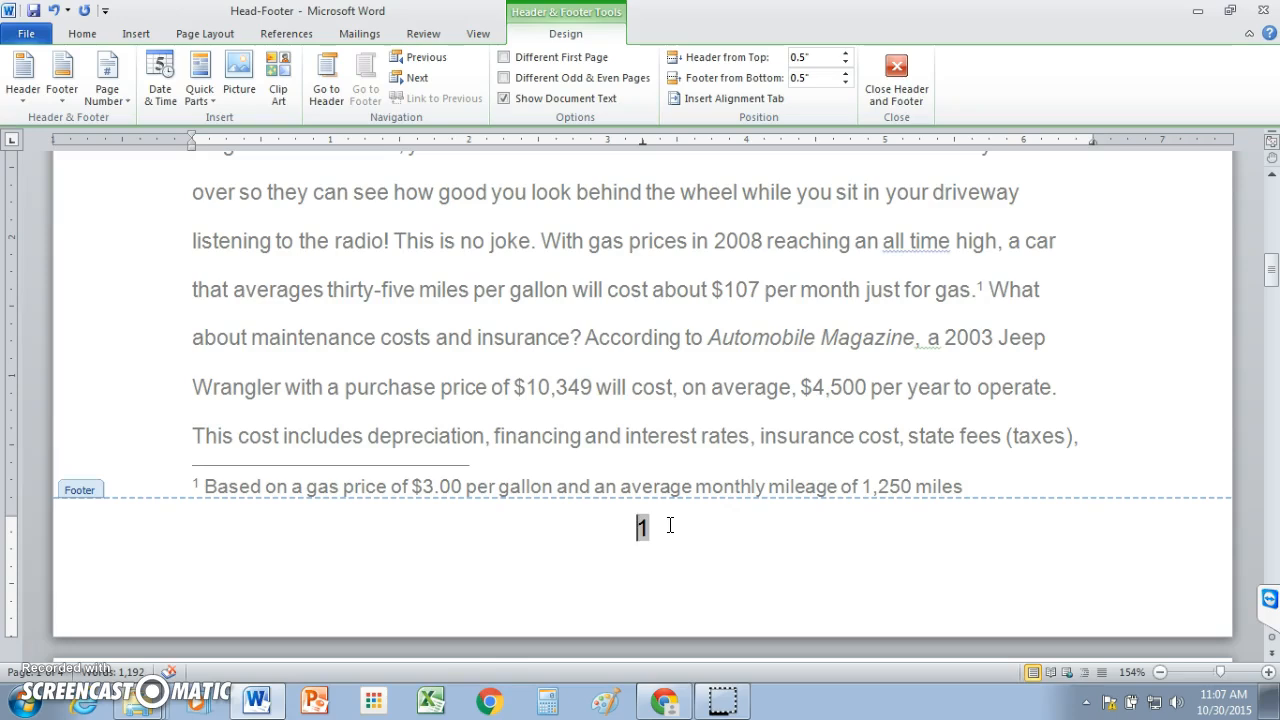
double_click(660, 533)
left_click(694, 540)
double_click(1106, 344)
Check the header and page numbers through the report, then close the Head-Footer document and save its changes
left_click_drag(1270, 206, 1273, 290)
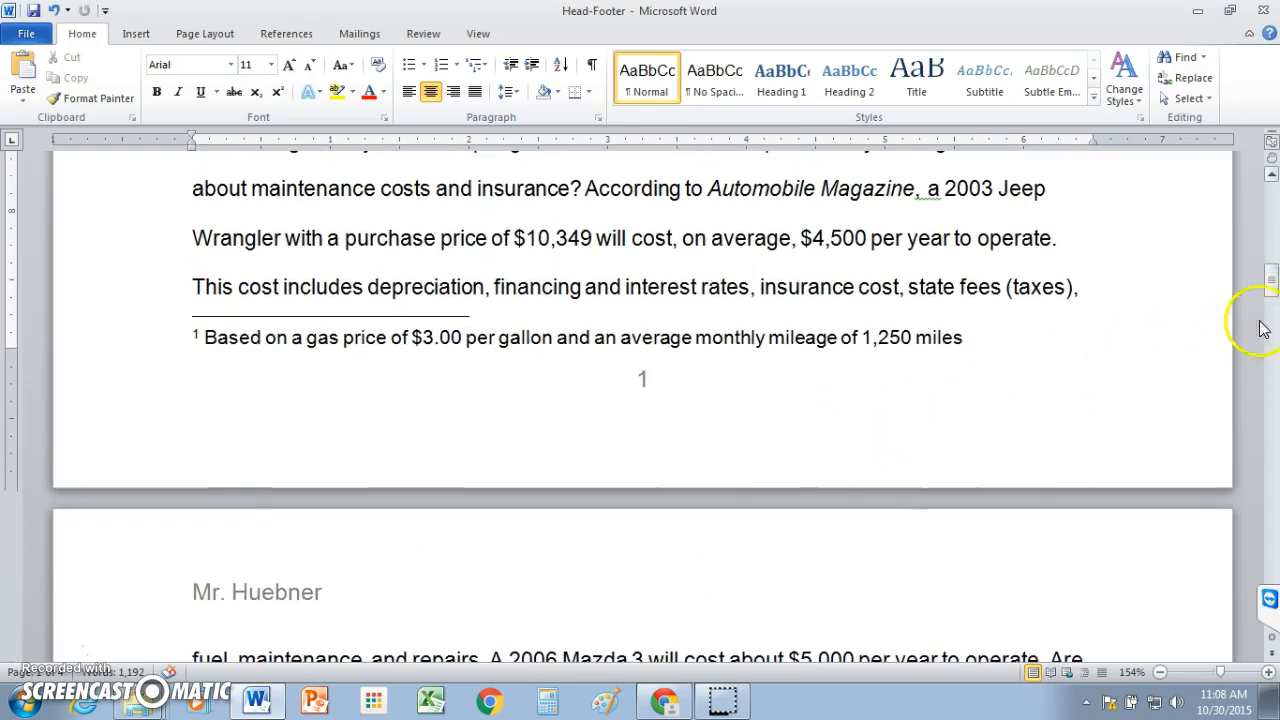
left_click_drag(1275, 285, 1268, 184)
left_click(1049, 270)
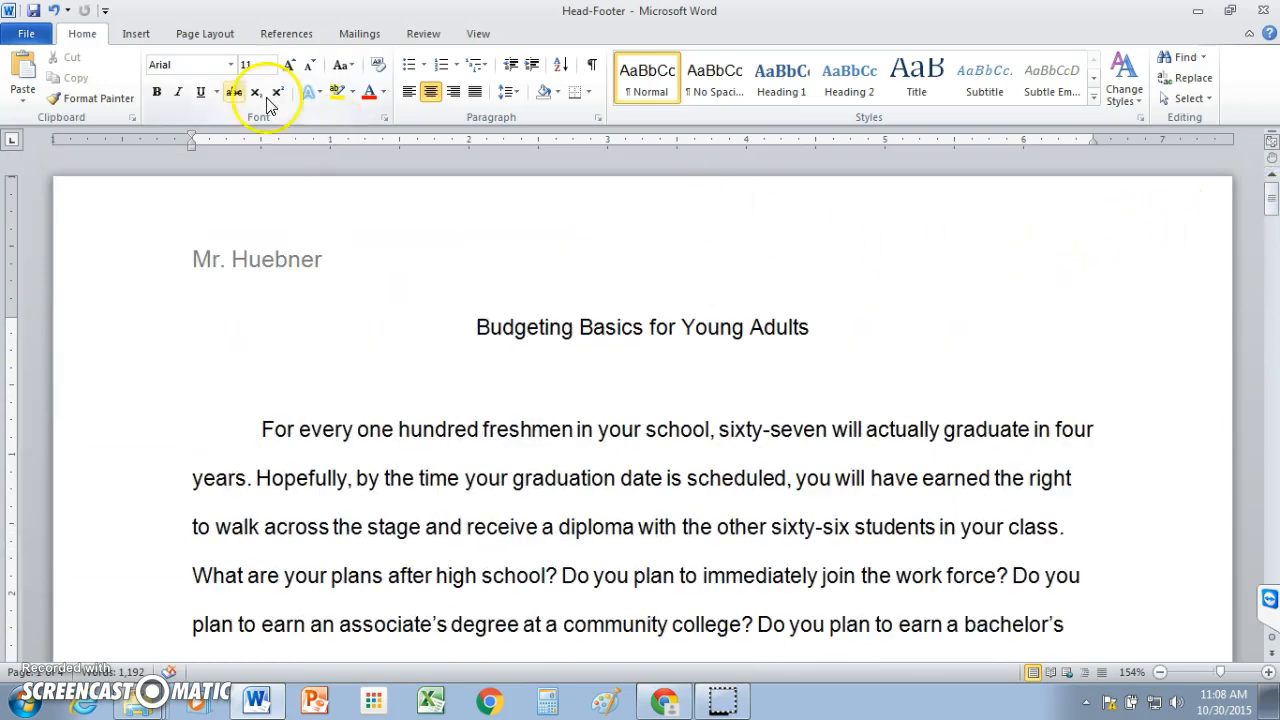
left_click(135, 33)
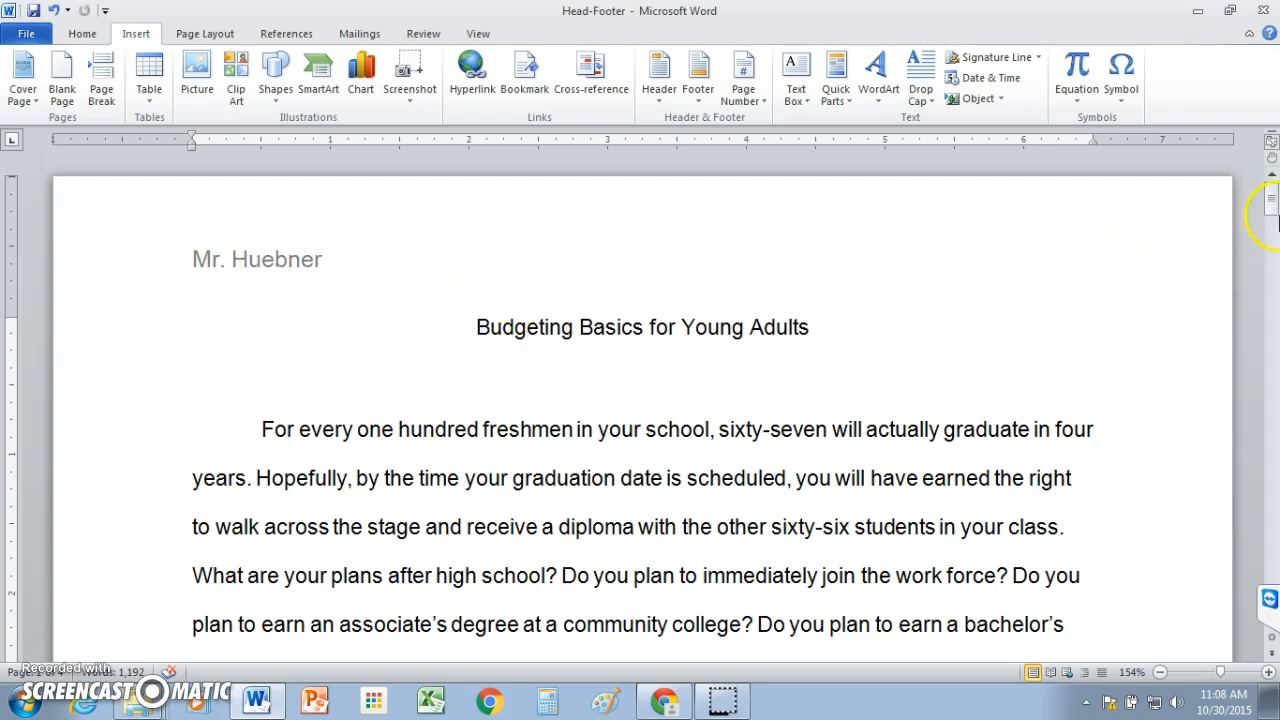
left_click_drag(1273, 203, 1274, 176)
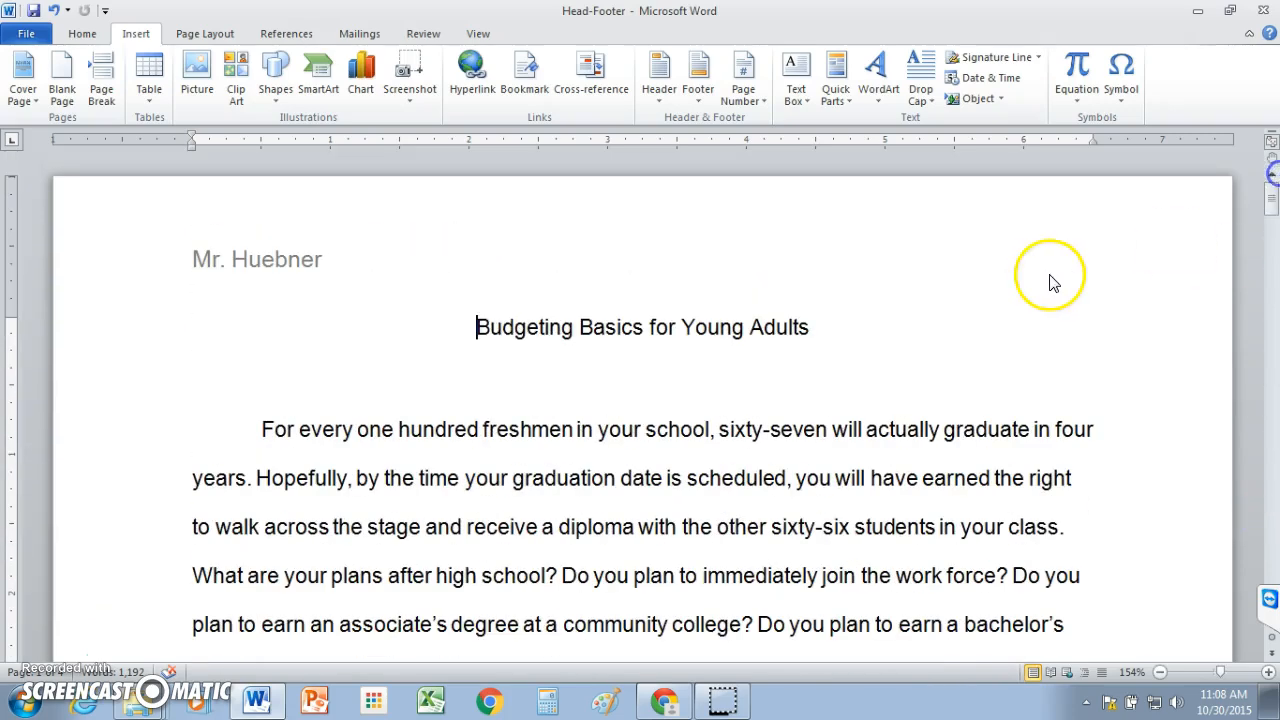
left_click(459, 316)
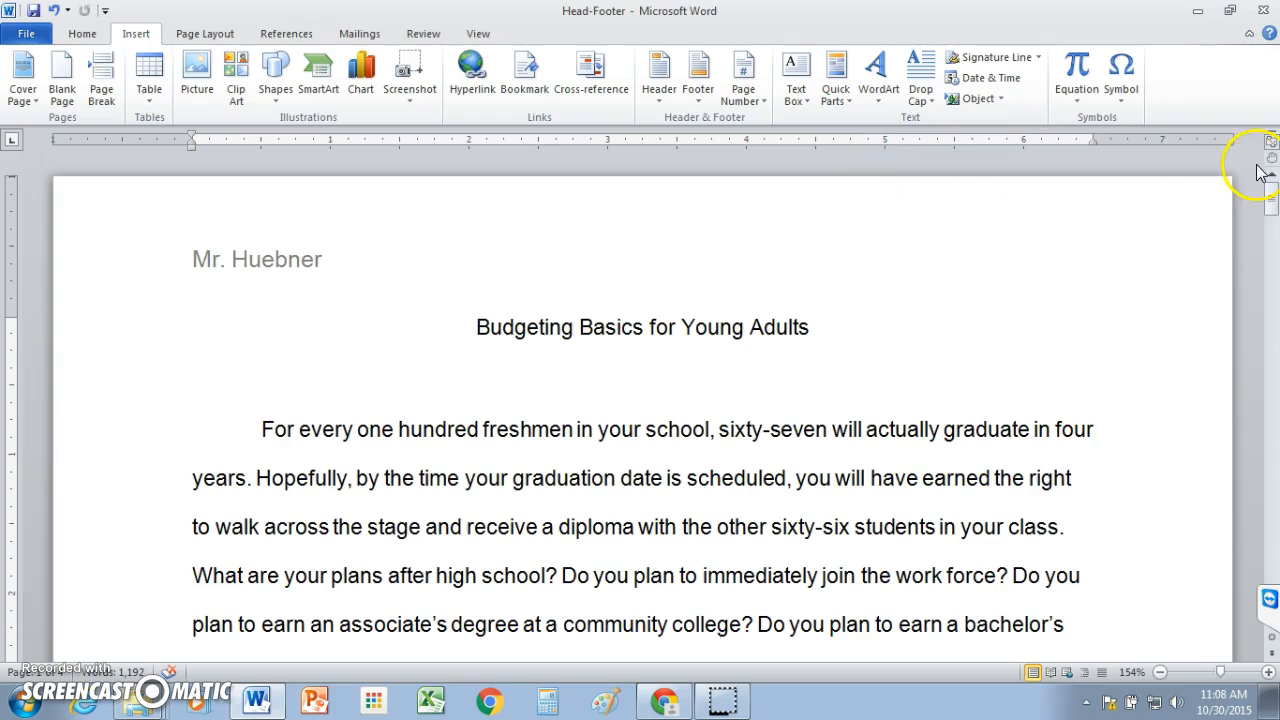
left_click(1265, 11)
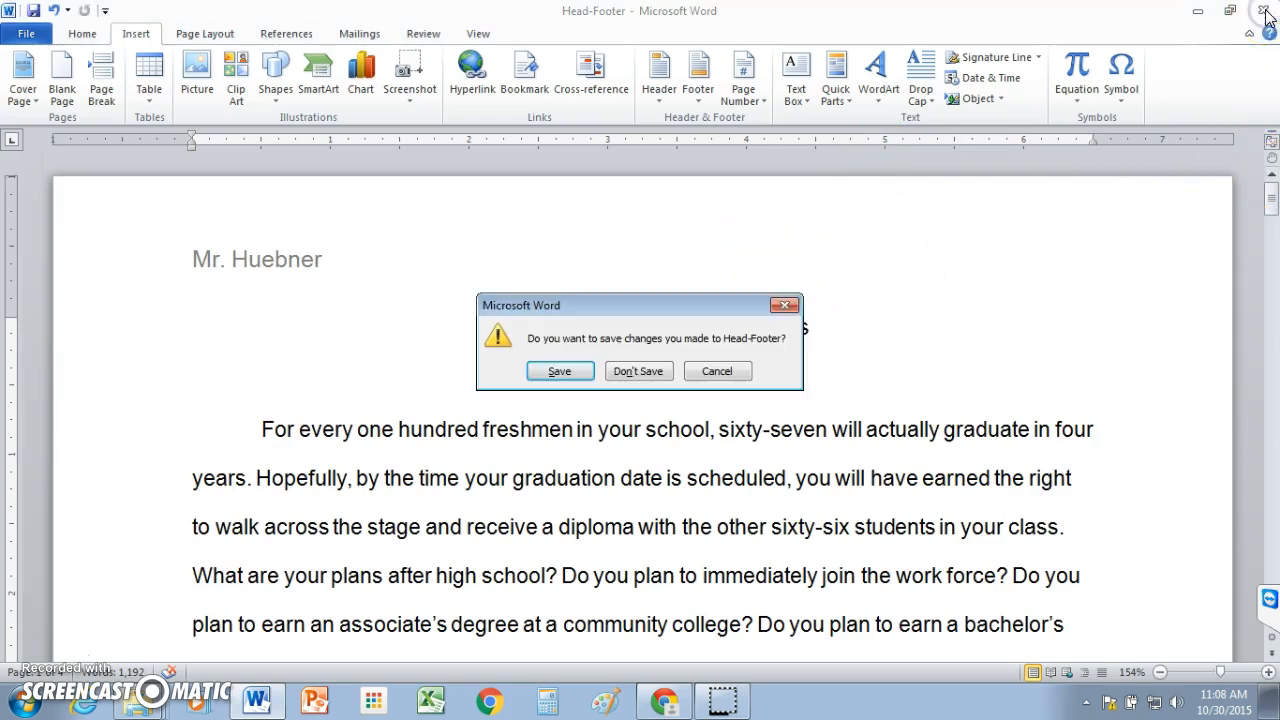
left_click(557, 372)
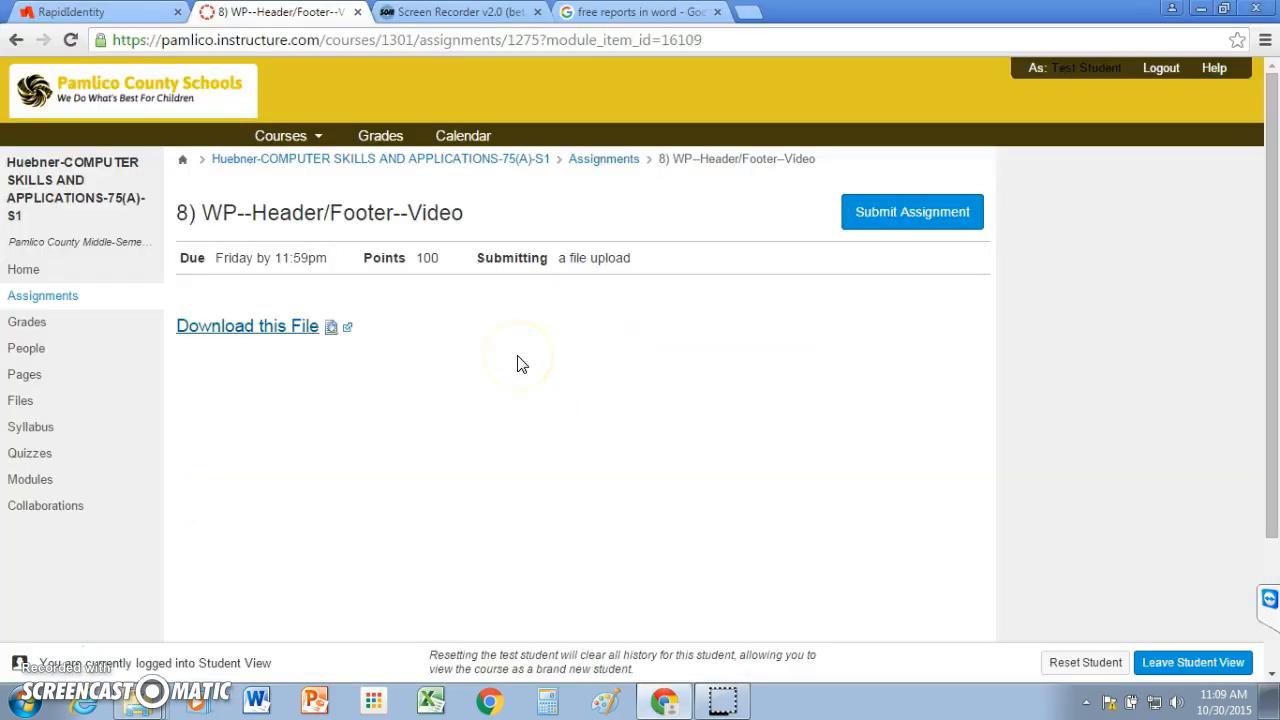
Start a file upload submission for the Header/Footer assignment and browse to the personal faculty network drive (M:)
left_click(908, 212)
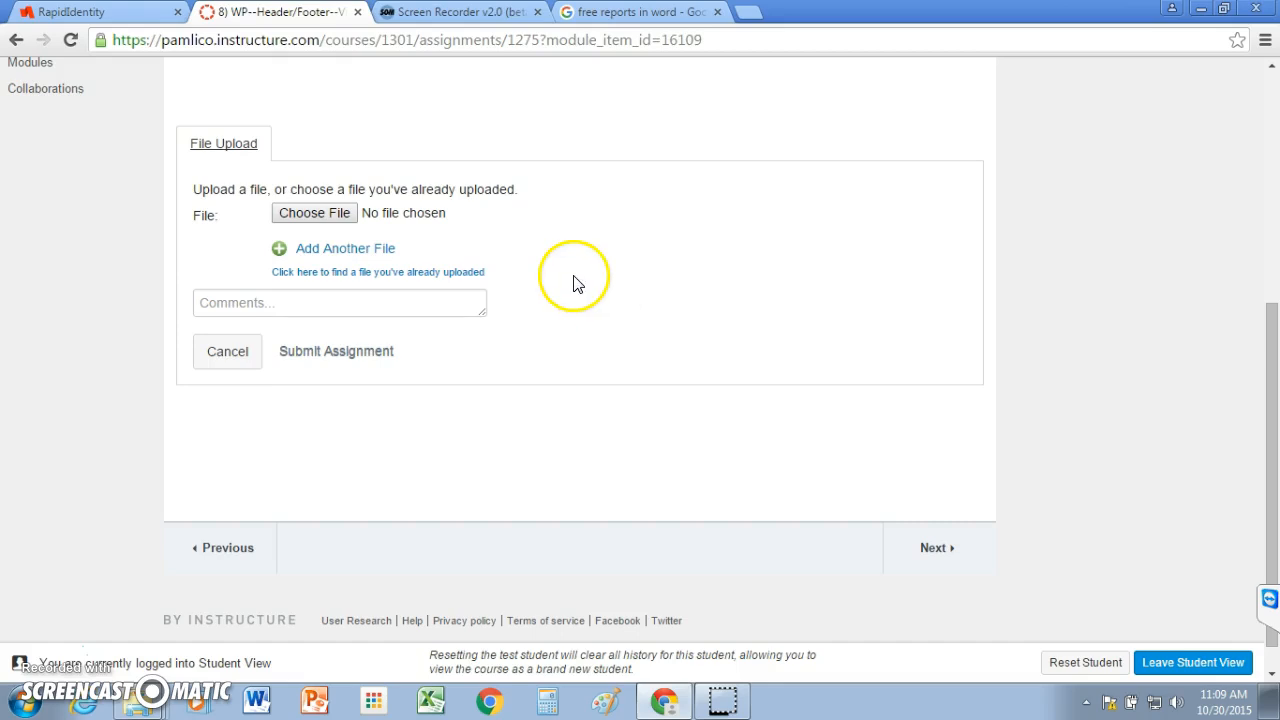
left_click(318, 212)
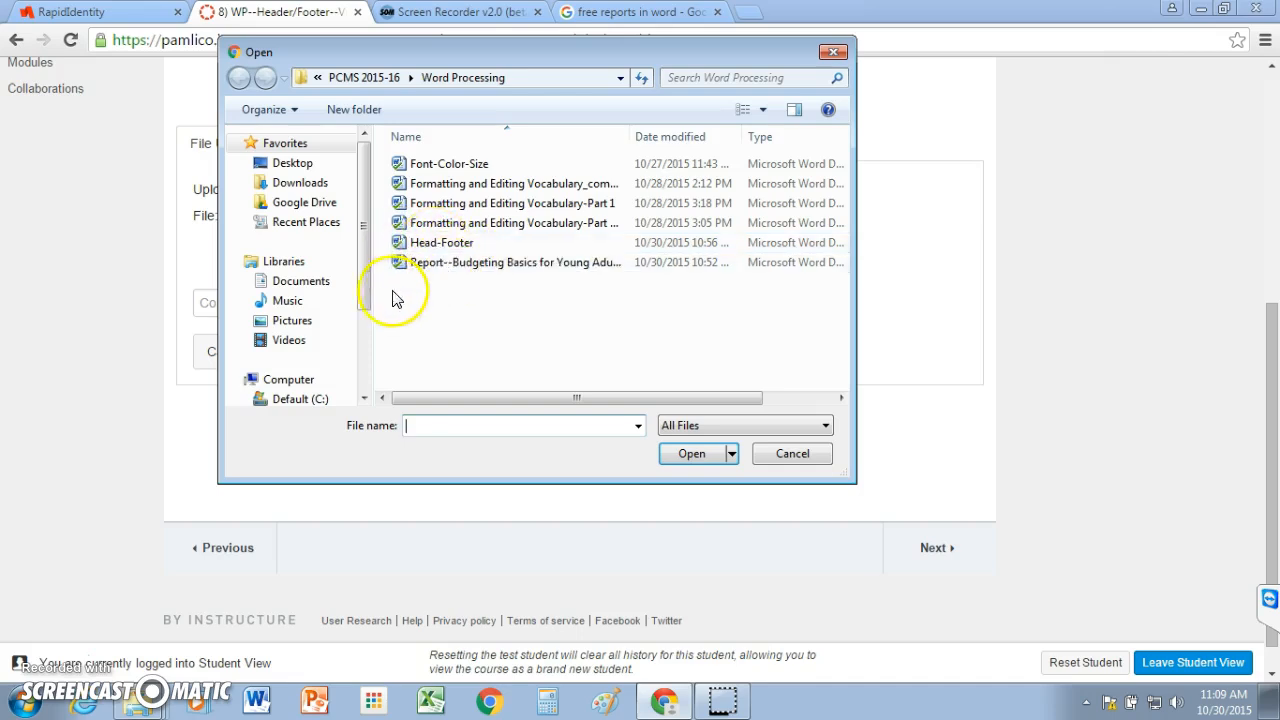
scroll(356, 330, "down", 2)
scroll(356, 330, "down", 1)
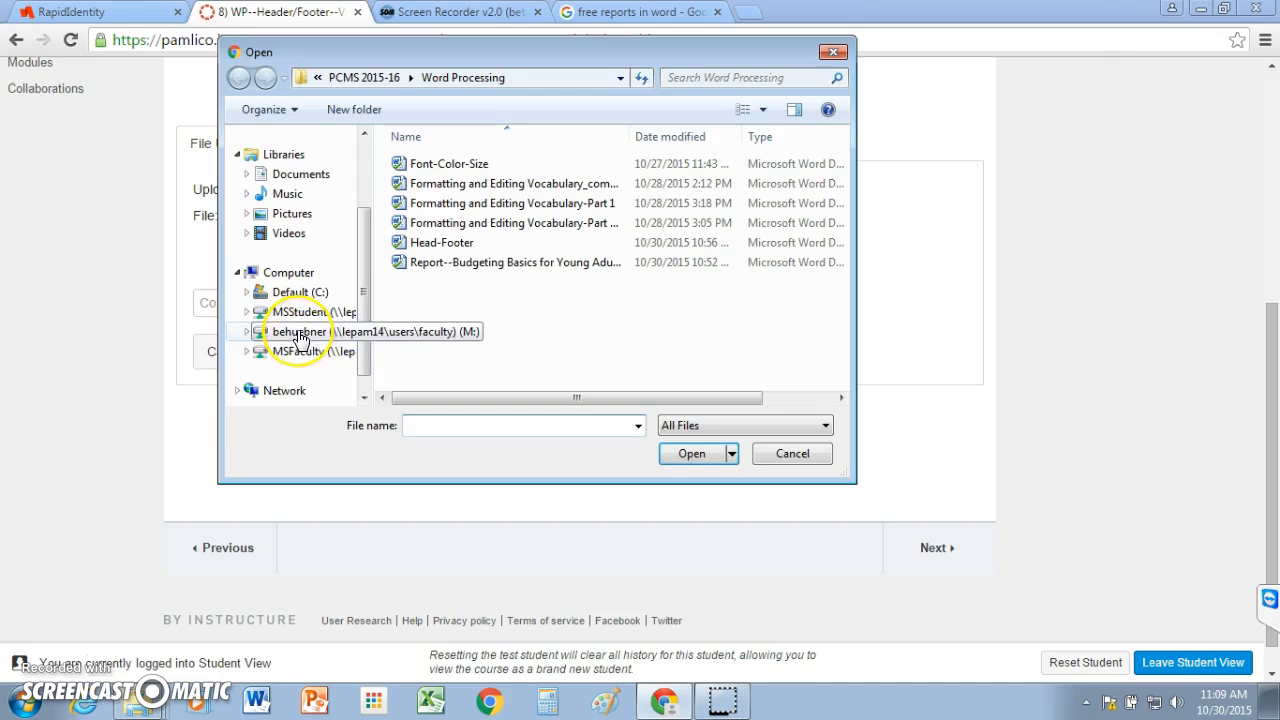
left_click(299, 334)
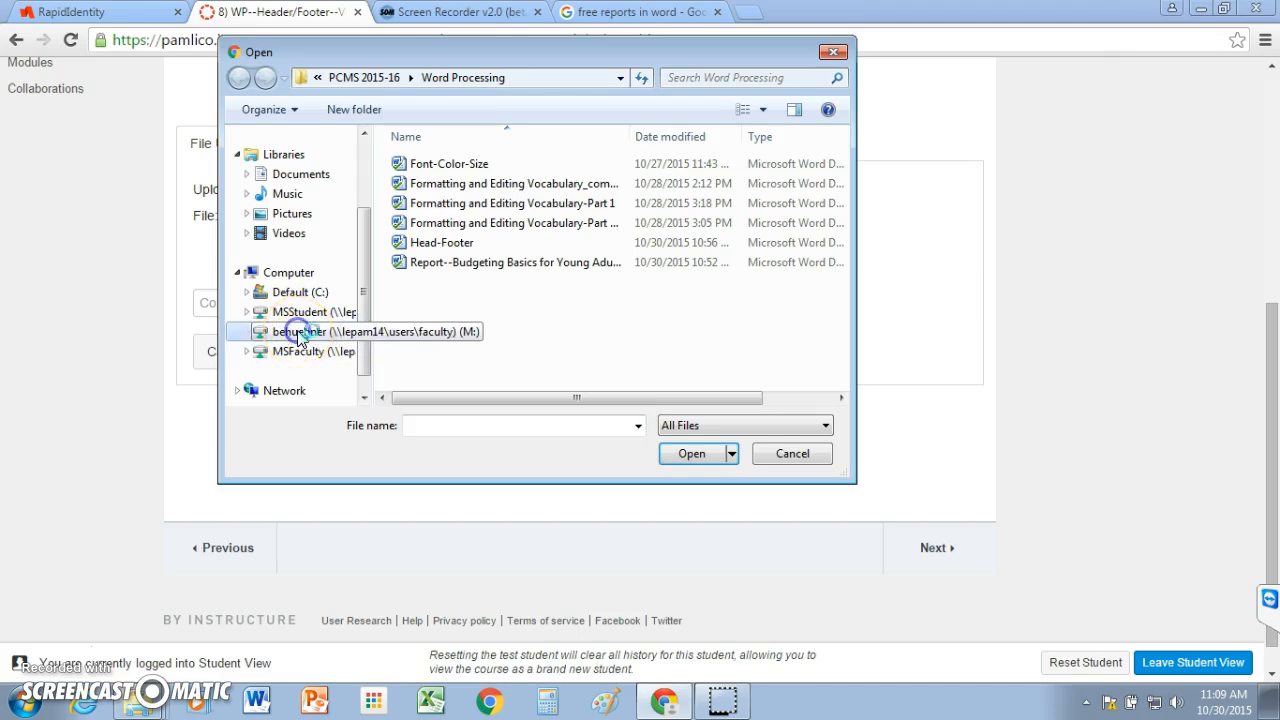
Attach the Head-Footer document from the folder named with the owner's surname and submit the assignment
left_click_drag(842, 205, 838, 340)
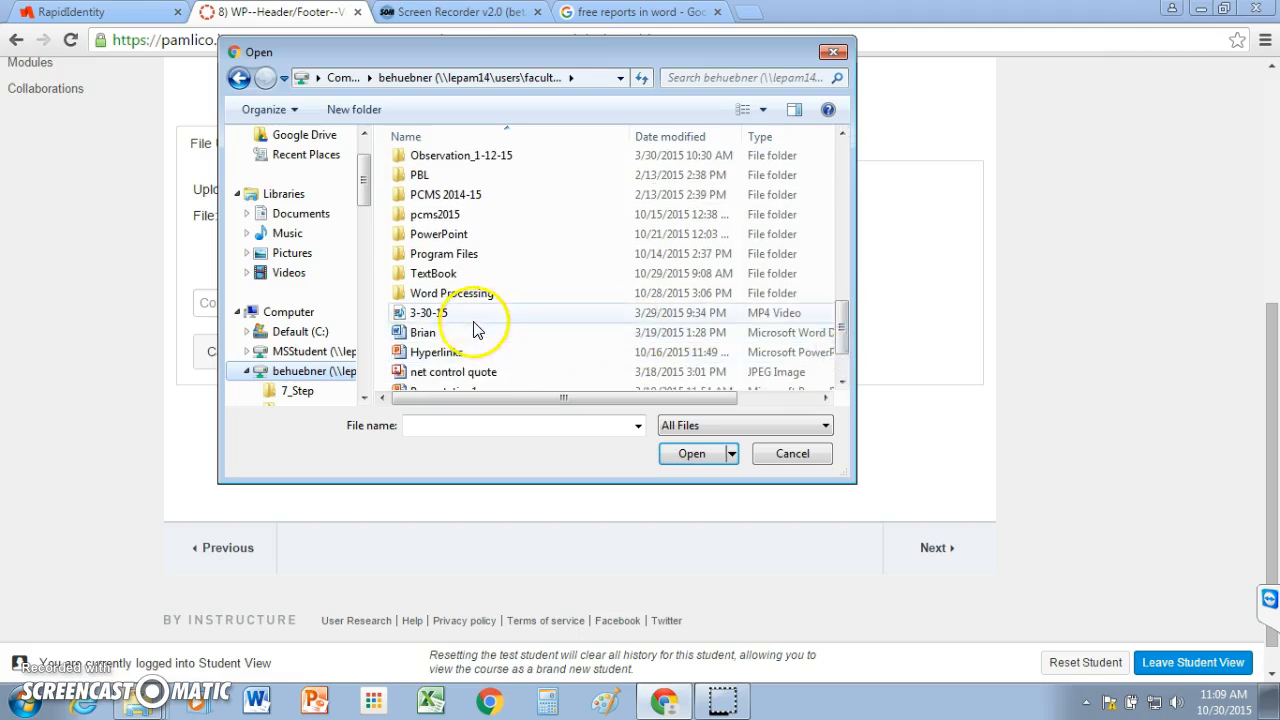
left_click_drag(846, 323, 849, 274)
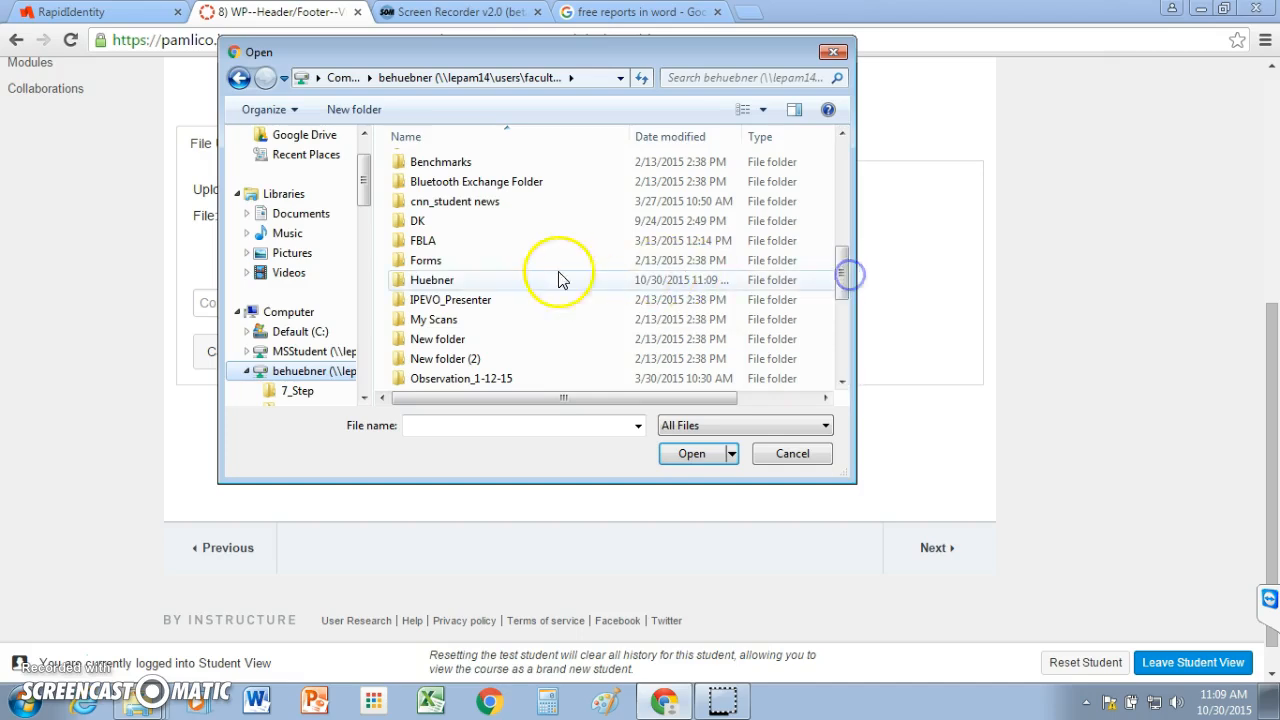
left_click(440, 284)
double_click(440, 284)
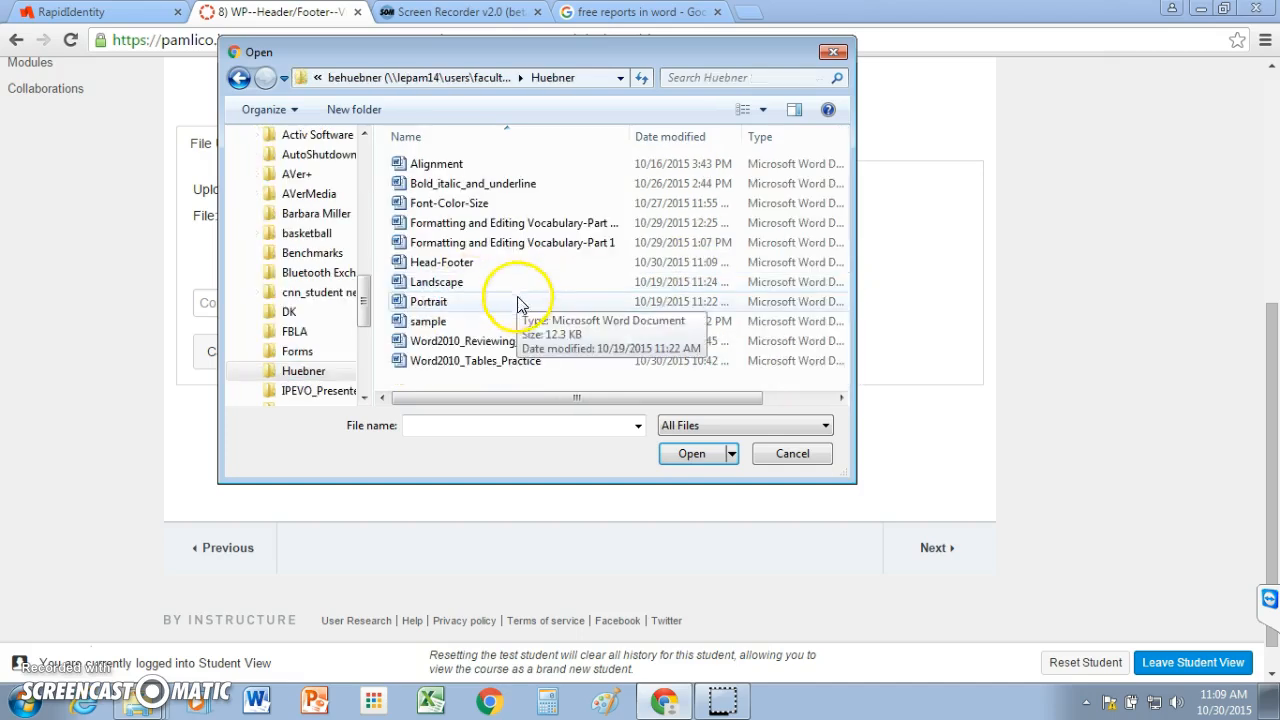
double_click(435, 262)
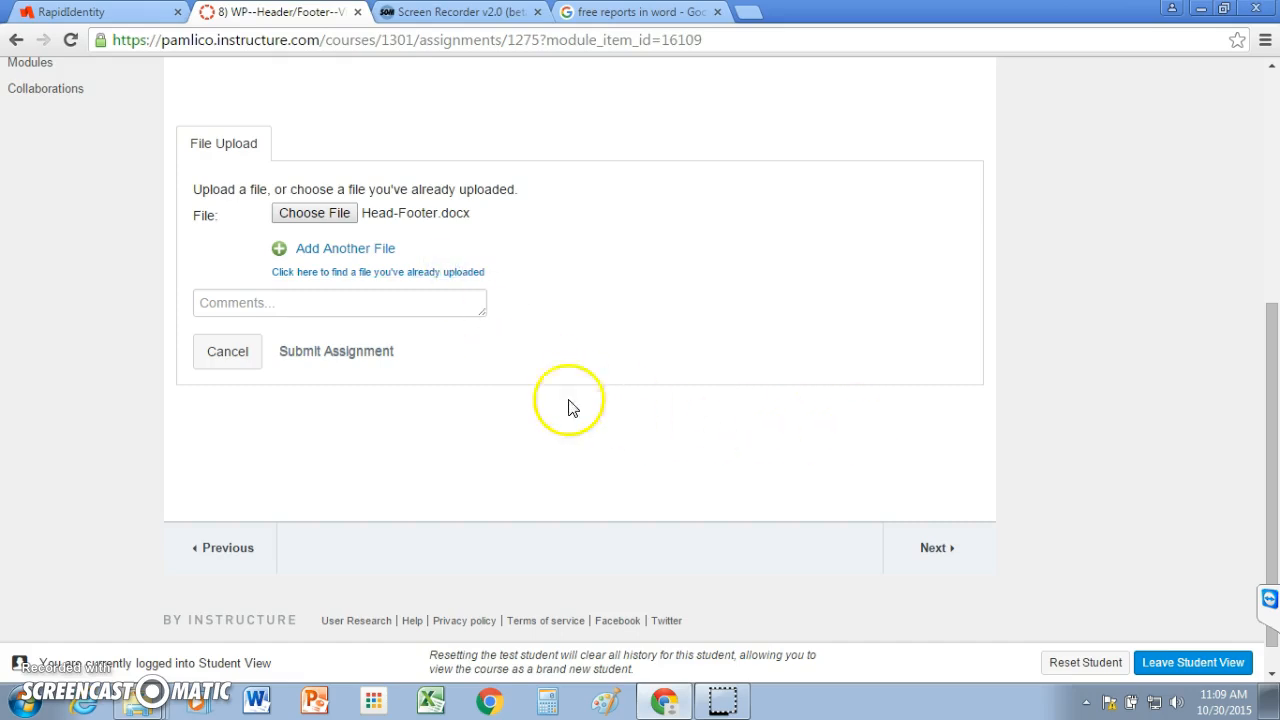
left_click(340, 354)
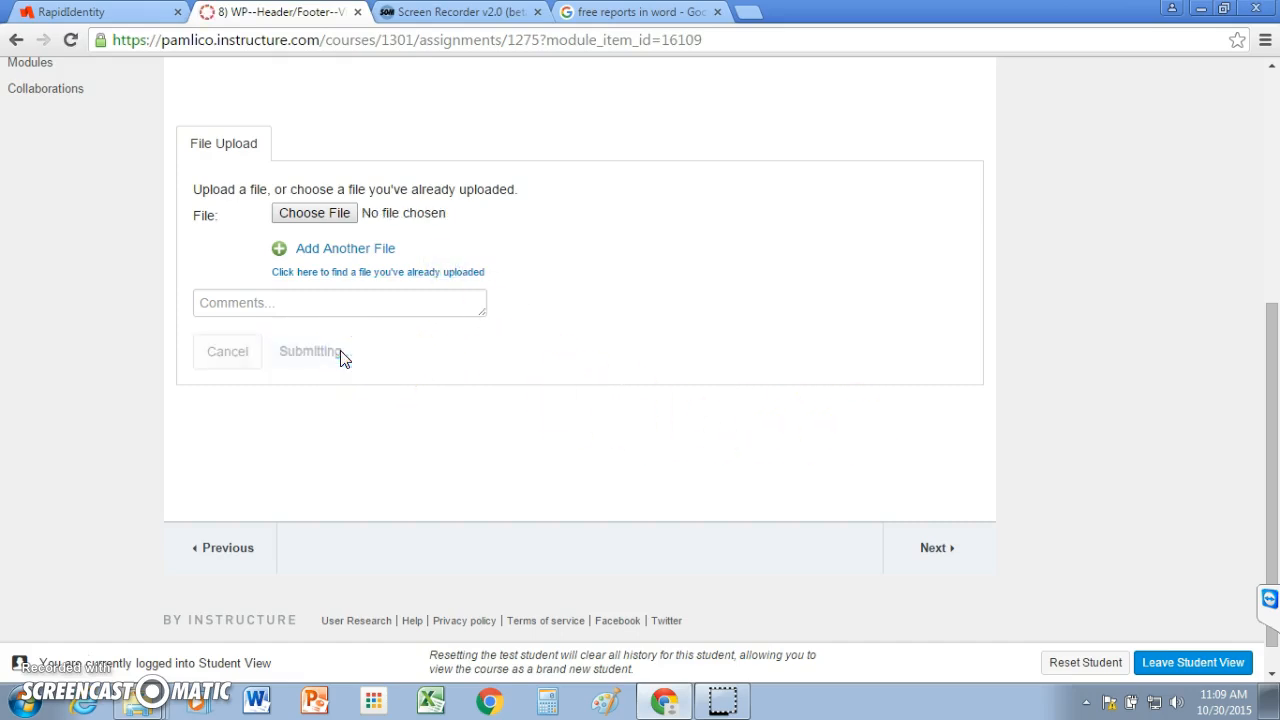